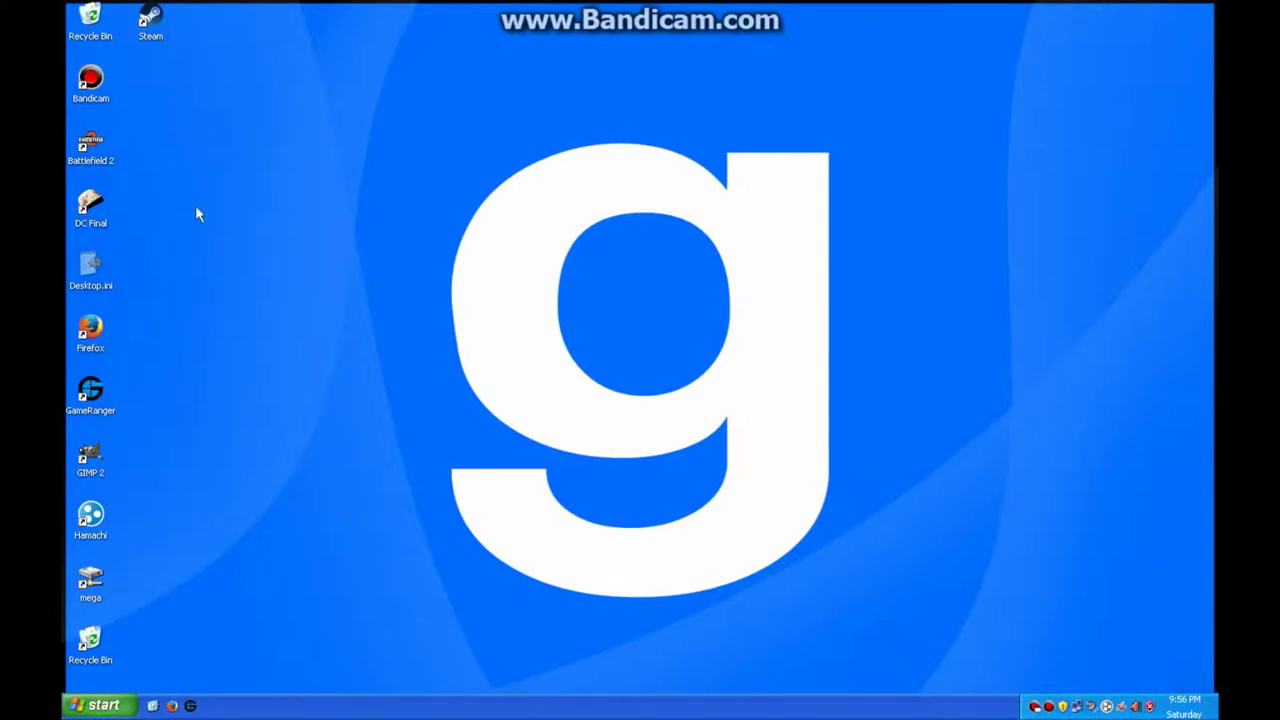
drag(208, 3, 64, 640)
click(251, 436)
drag(224, 2, 64, 650)
Open GIMP, paste the desktop screenshot from the clipboard as a new image, and move the Layers dock off it.
click(89, 706)
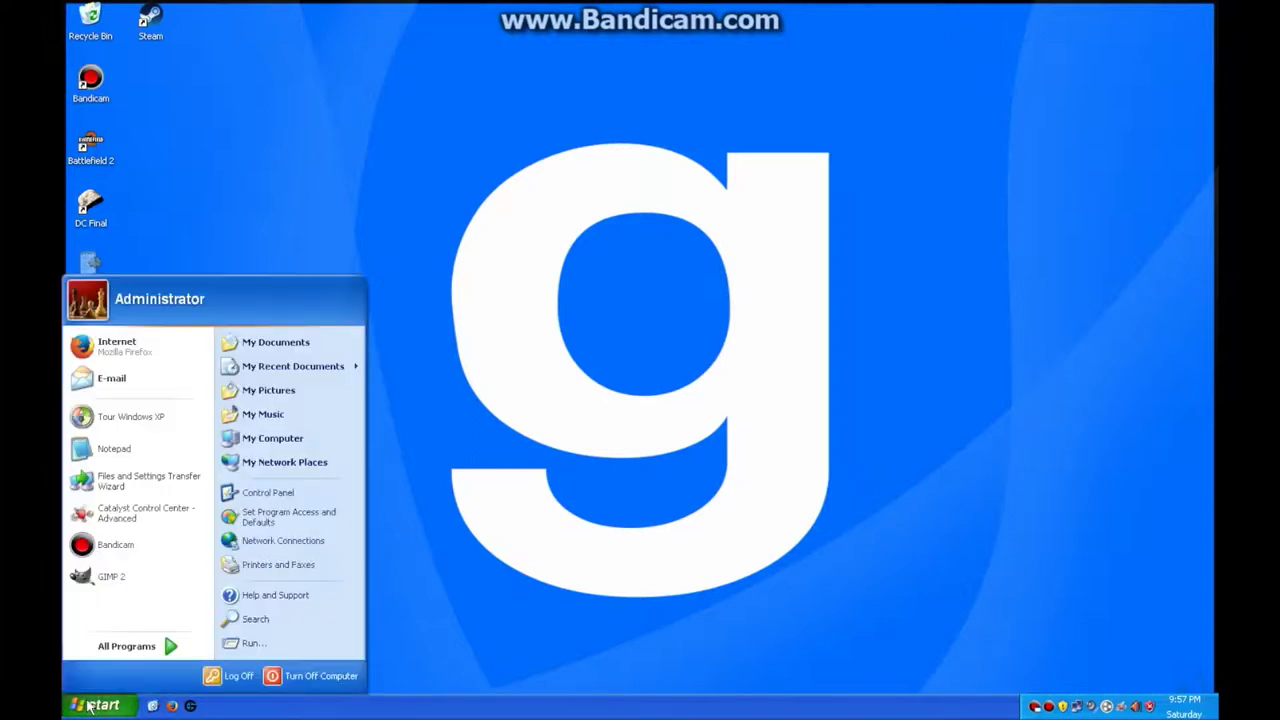
click(131, 574)
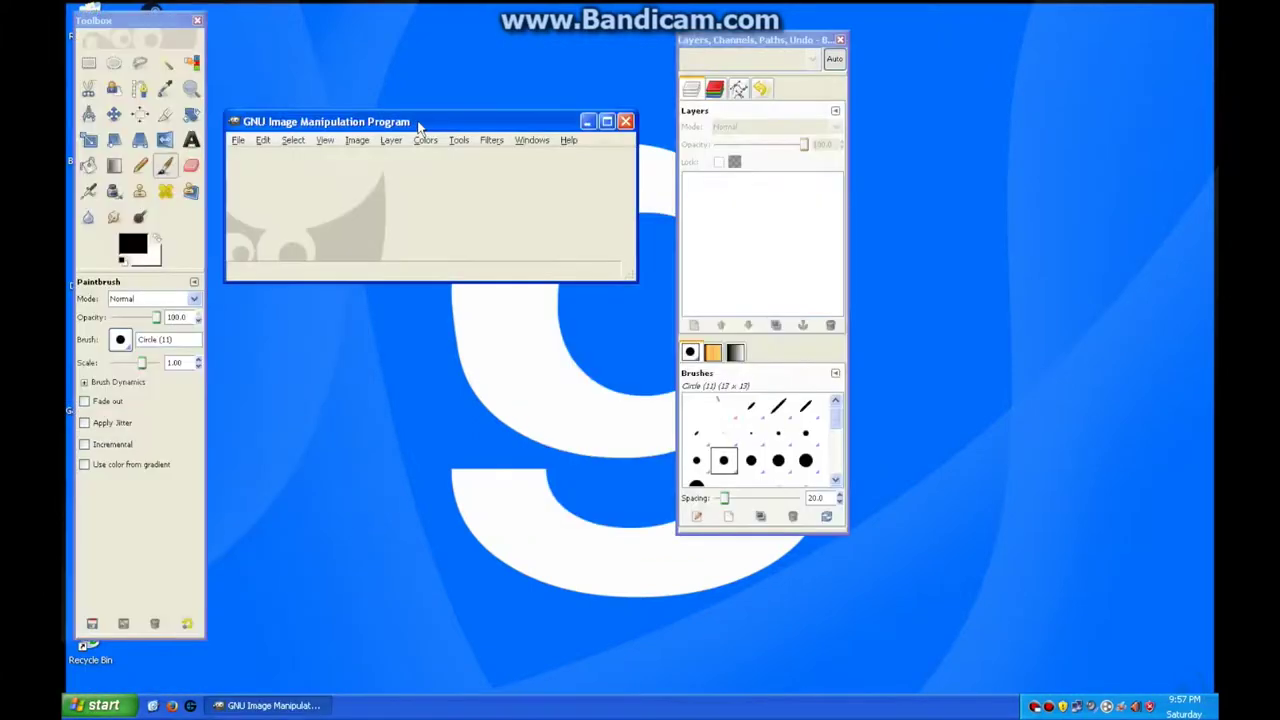
key(ctrl+shift+v)
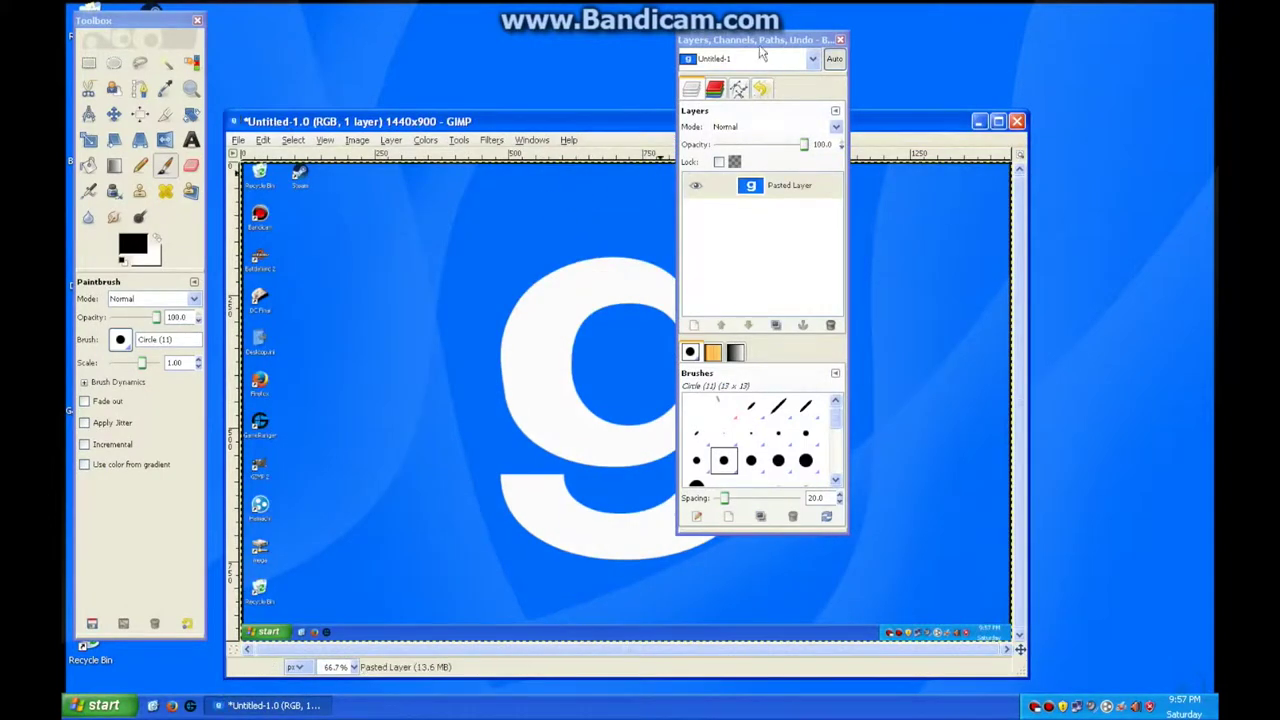
drag(770, 44, 1139, 103)
Select a 32 × 32 px square of plain blue background just above the clock in the screenshot.
key(super+d)
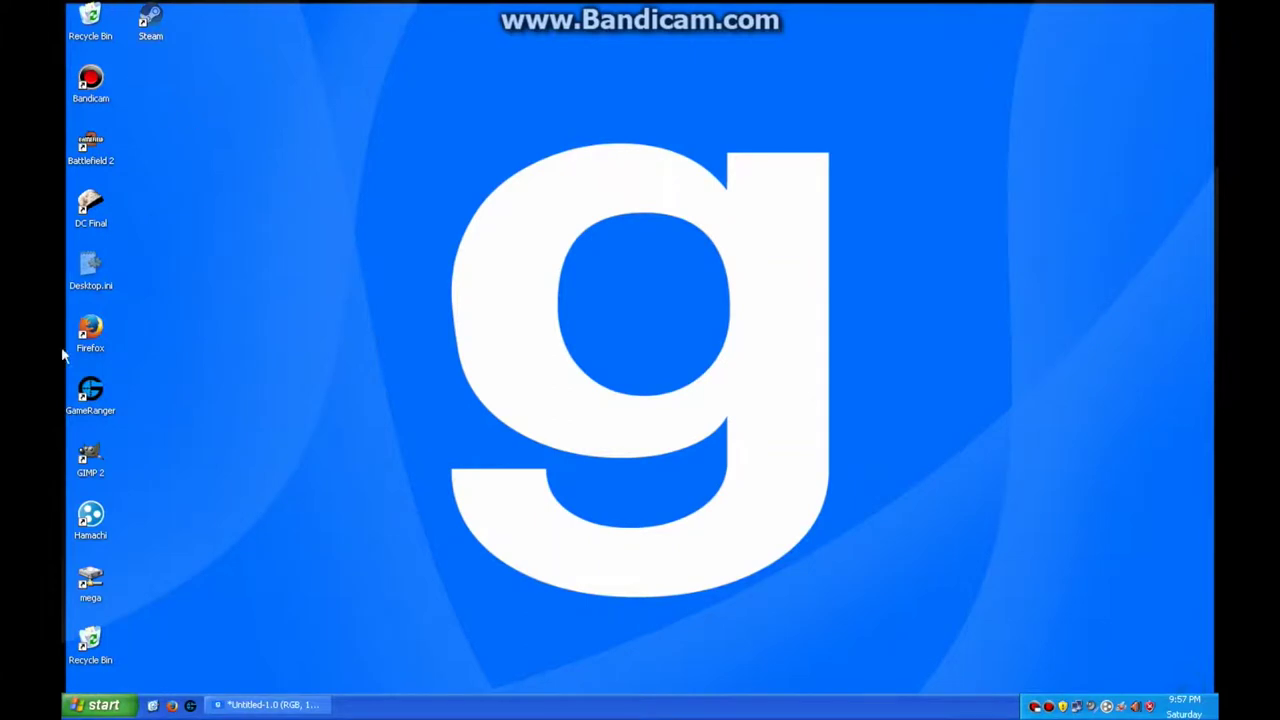
click(270, 705)
ctrl+scroll(960, 564, up, 3)
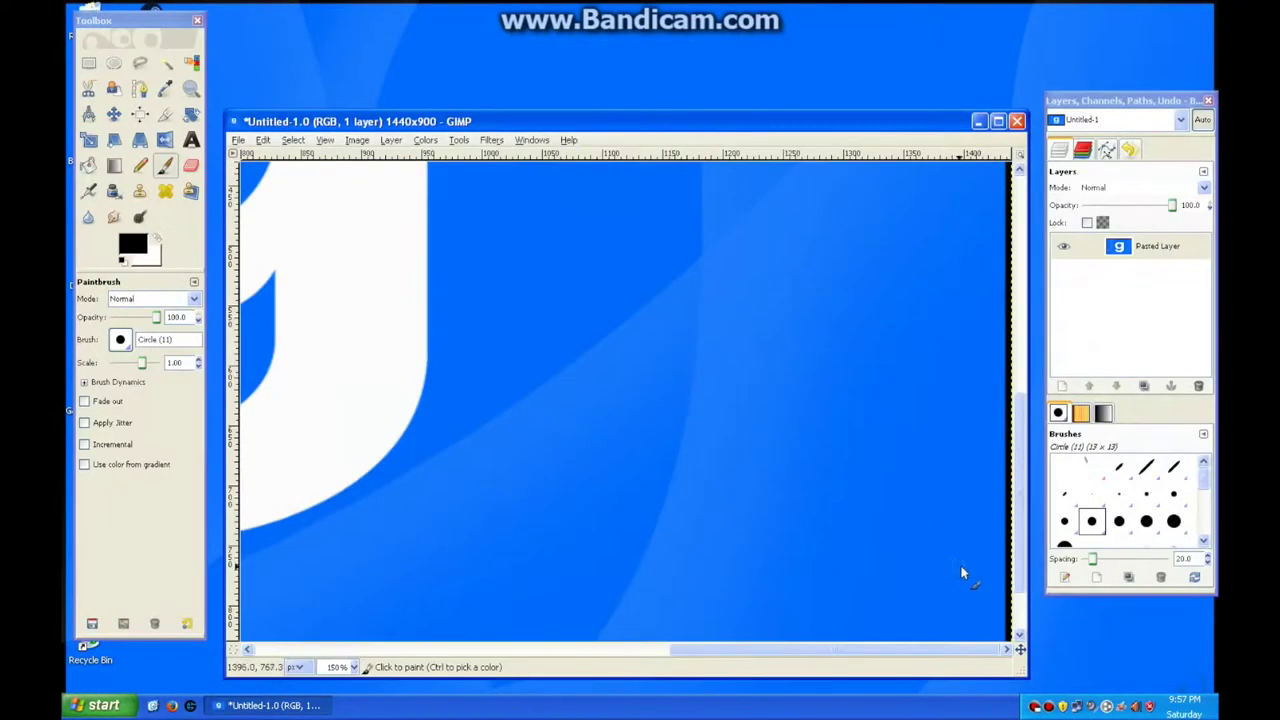
scroll(974, 563, down, 2)
key(r)
drag(922, 516, 962, 553)
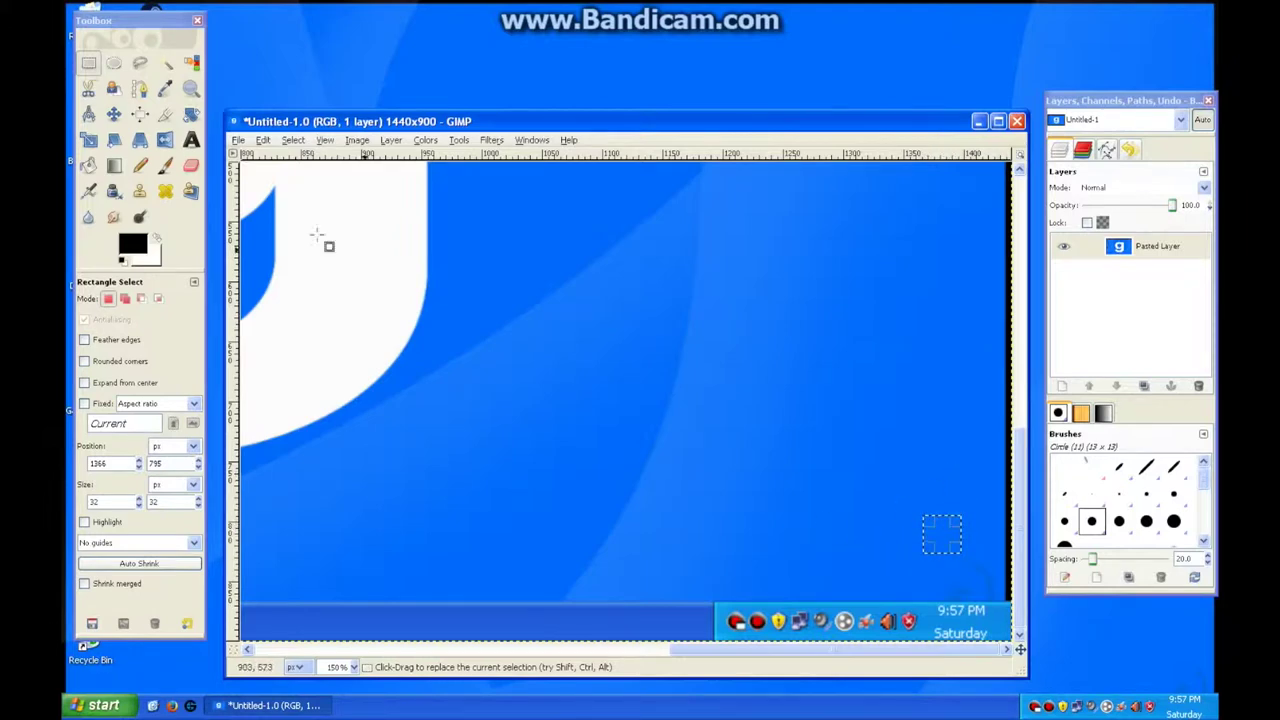
click(165, 114)
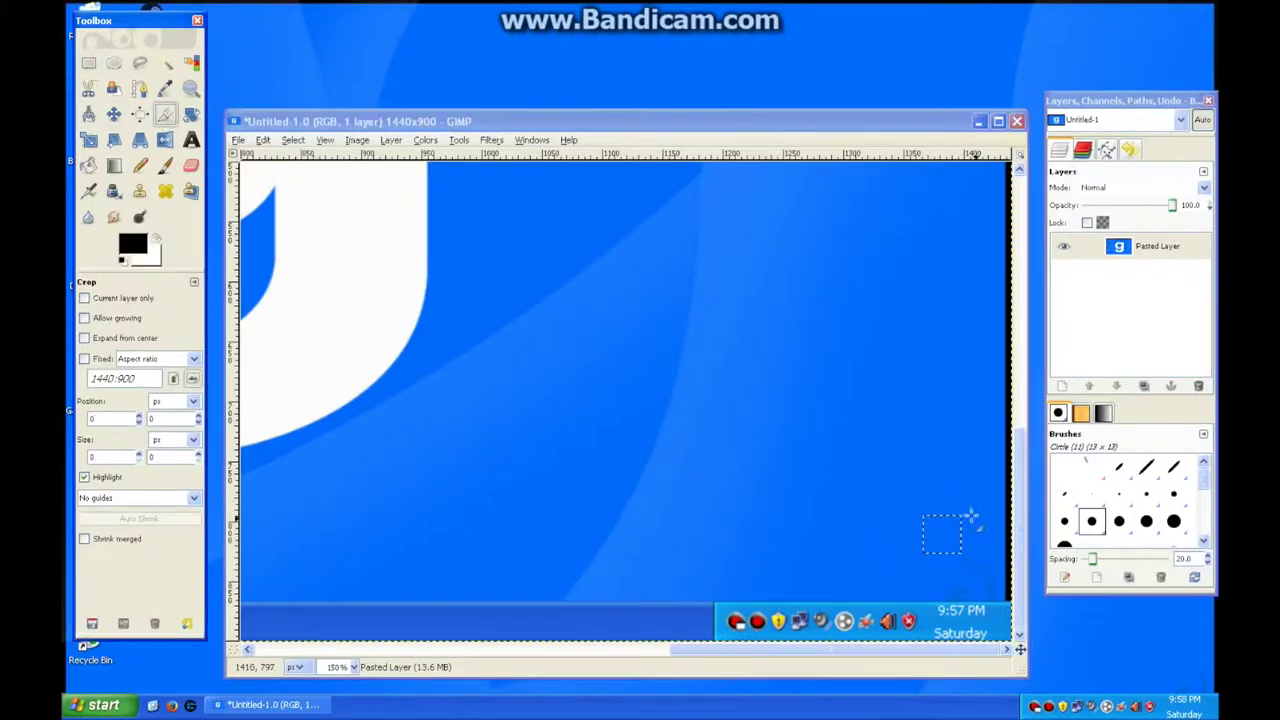
drag(922, 516, 967, 562)
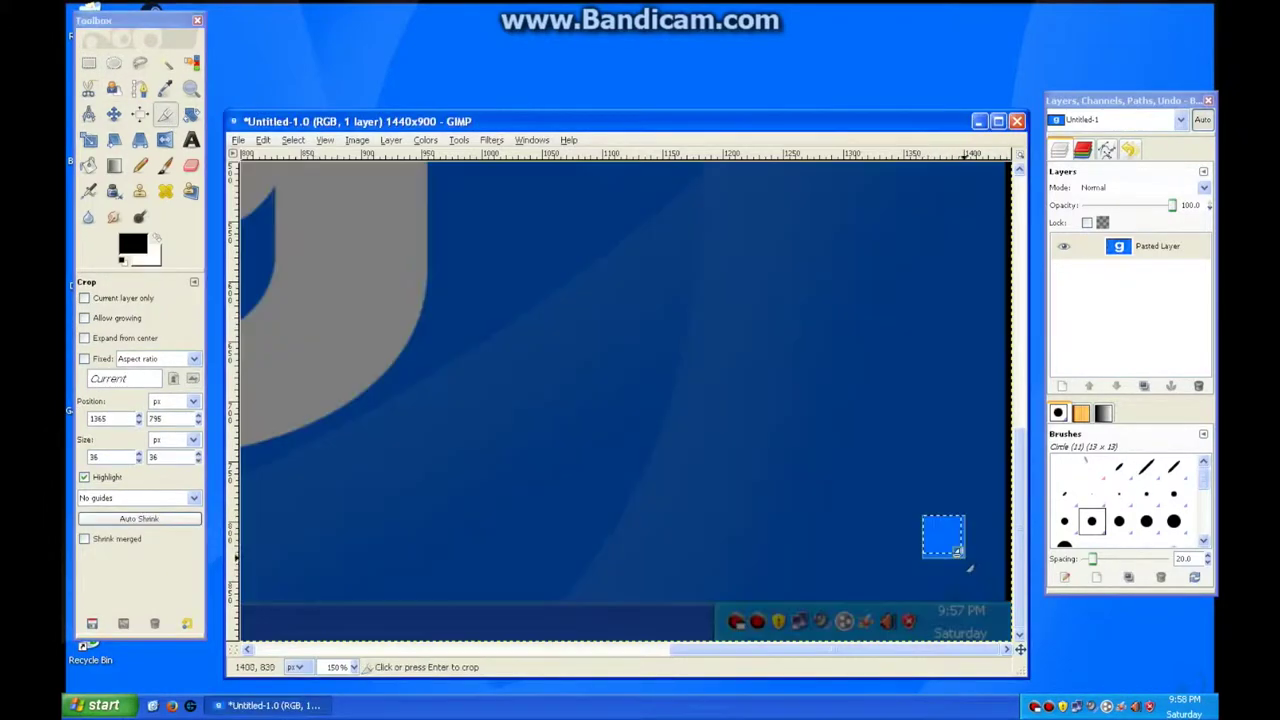
click(153, 457)
text(3)
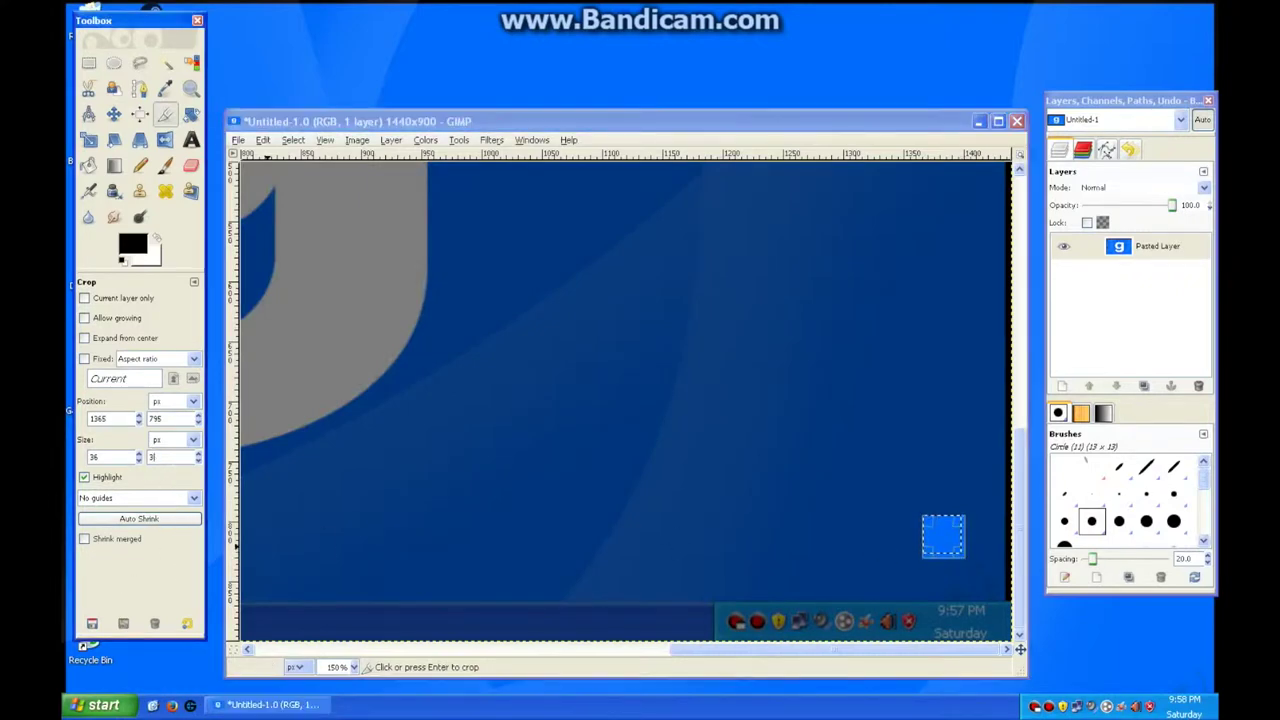
text(232)
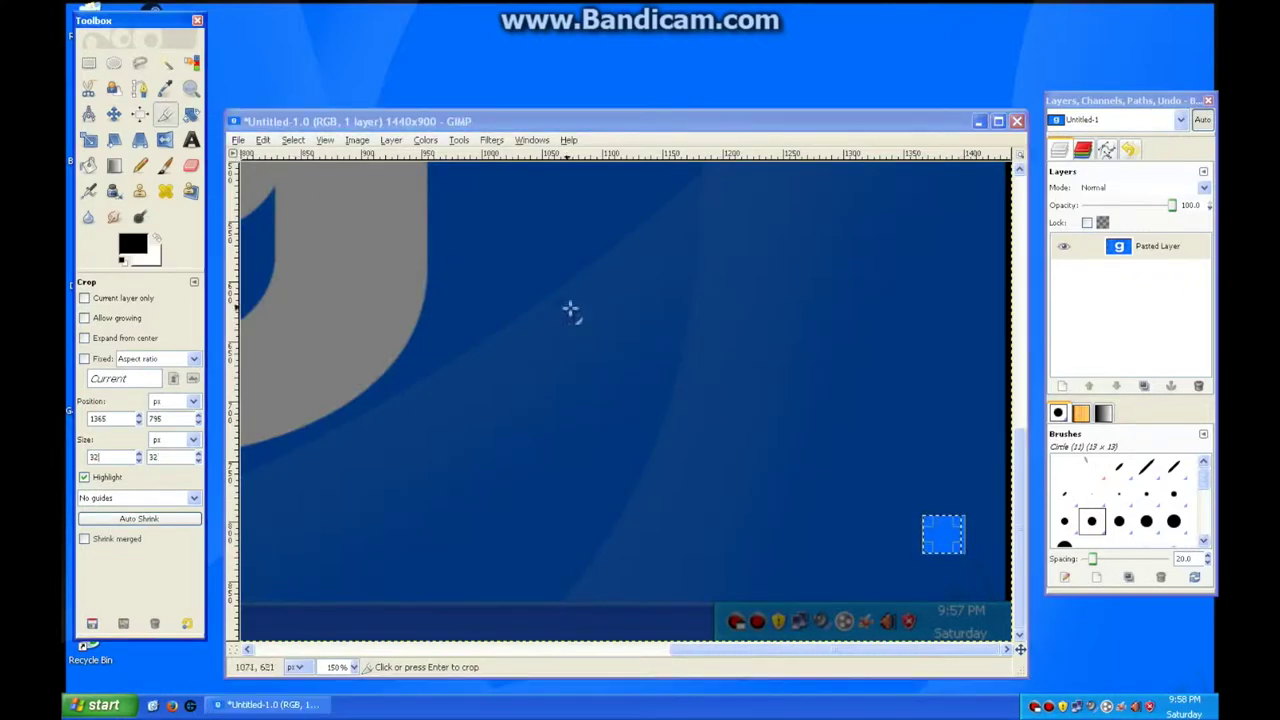
click(740, 121)
key(Escape)
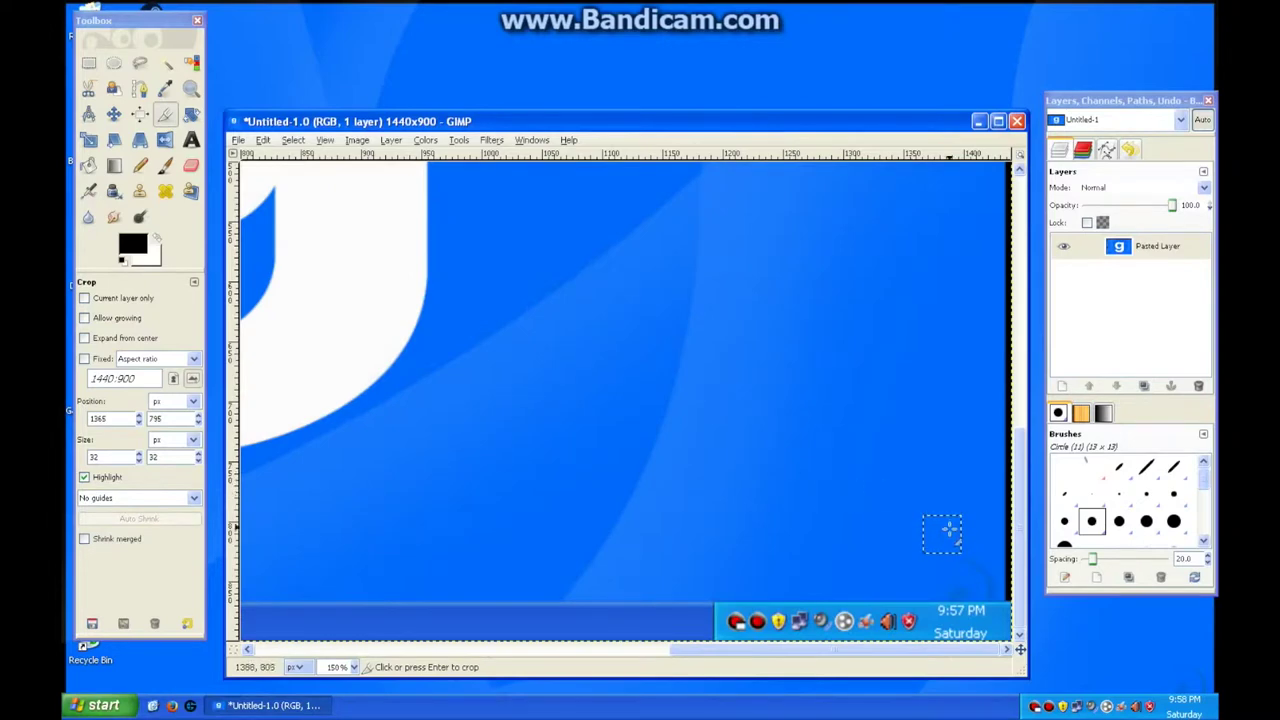
Save the uncropped screenshot in My Pictures as cheeky-bg.xcf and again as cheeky-bg.png.
scroll(935, 527, down, 3)
click(238, 140)
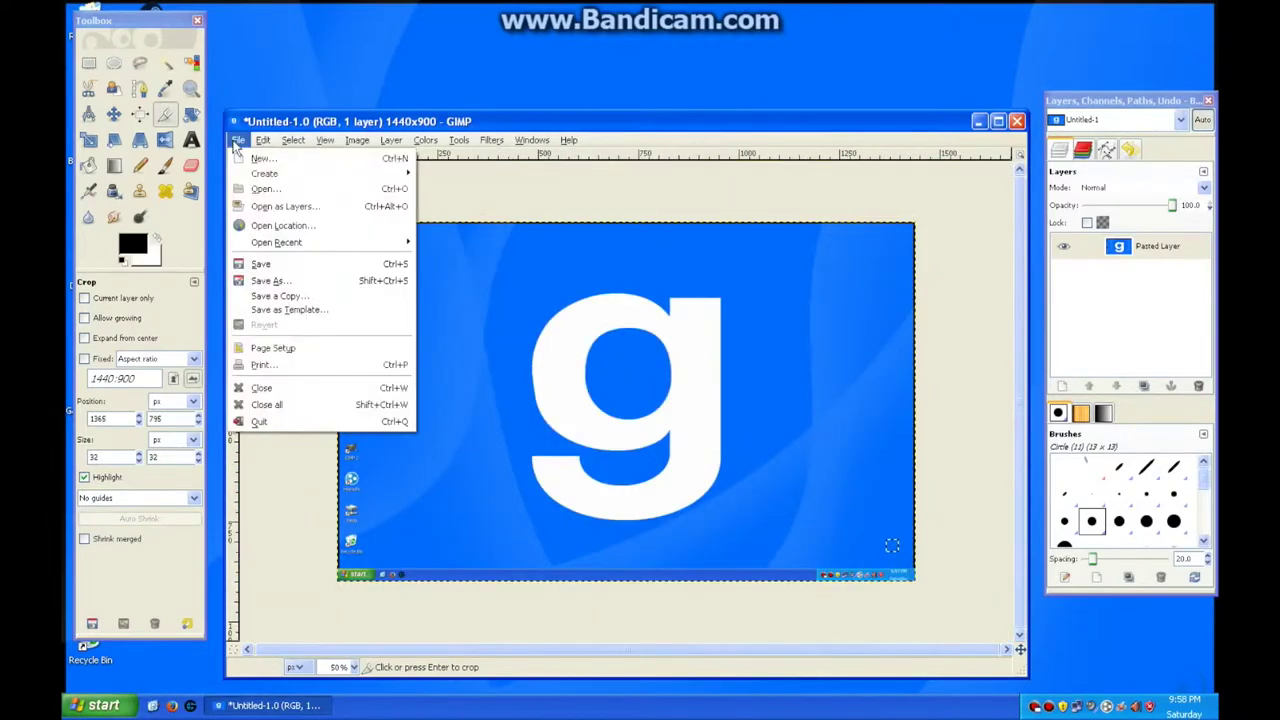
click(267, 281)
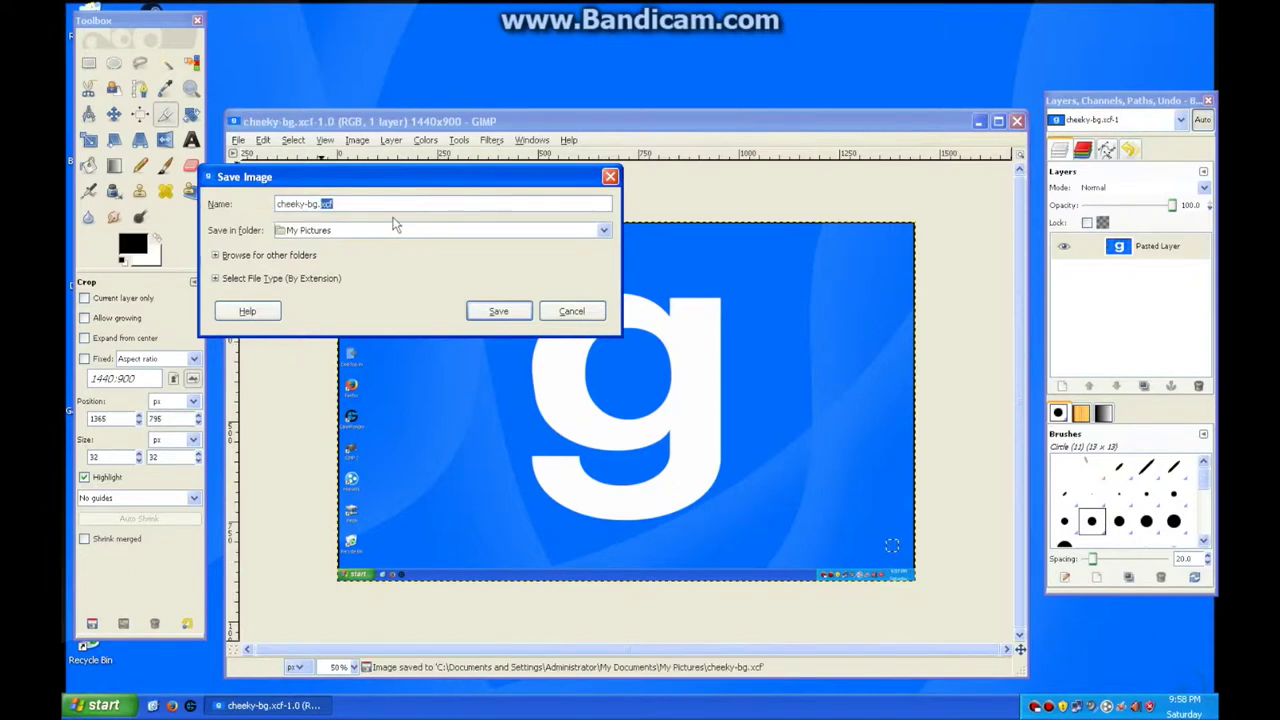
key(BackSpace)
key(BackSpace)
key(BackSpace)
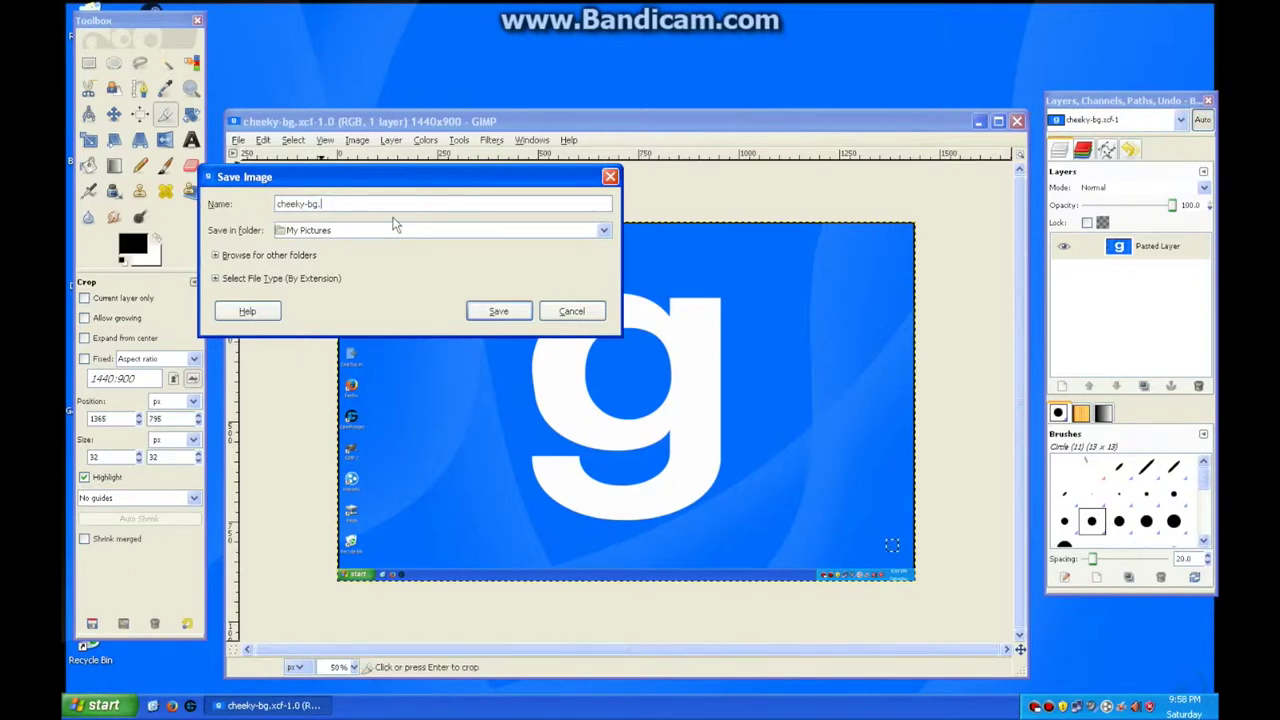
text(png)
key(Return)
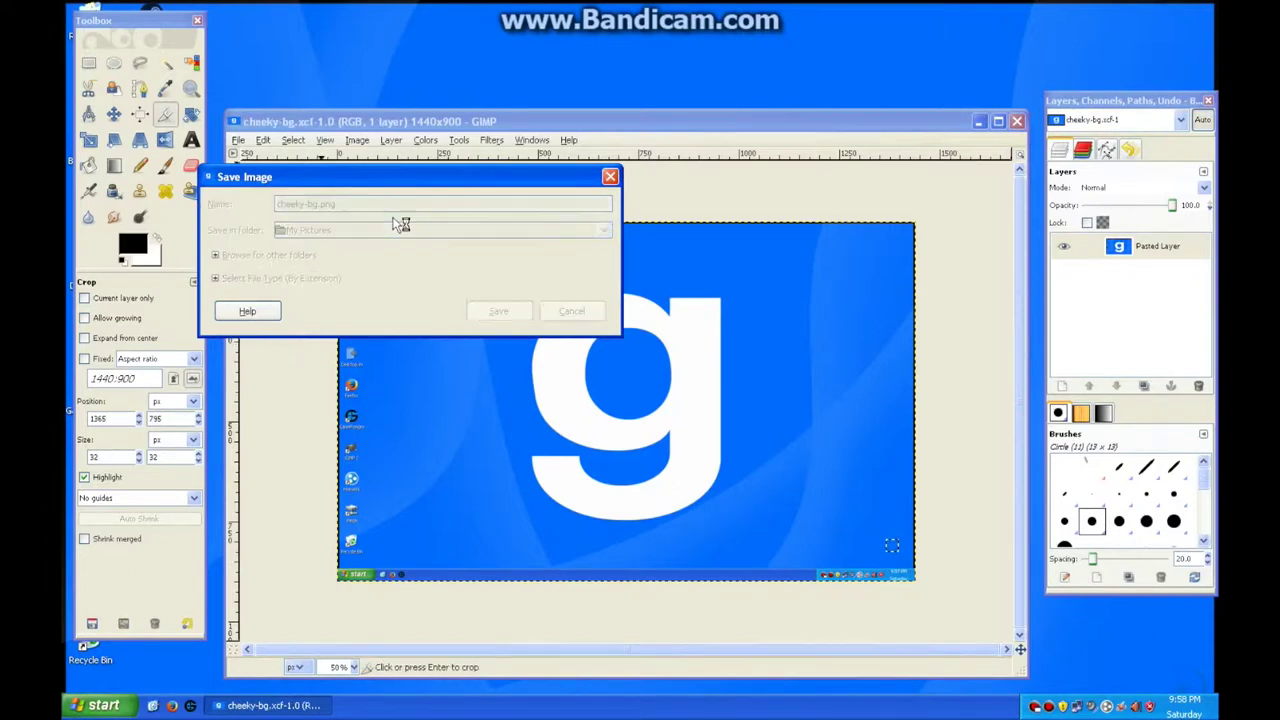
click(322, 443)
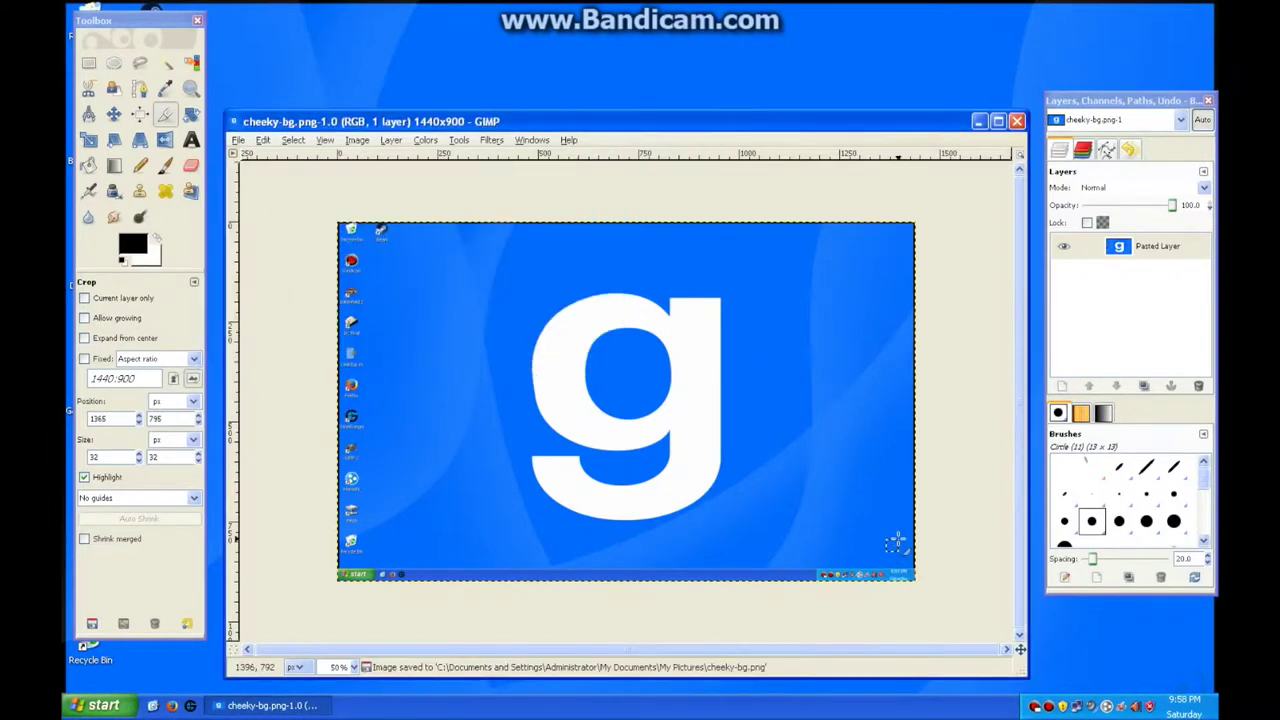
Crop the image to a 32 × 32 px square of plain blue background around the selected area above the clock.
scroll(897, 540, up, 2)
scroll(914, 540, down, 1)
scroll(911, 517, right, 1)
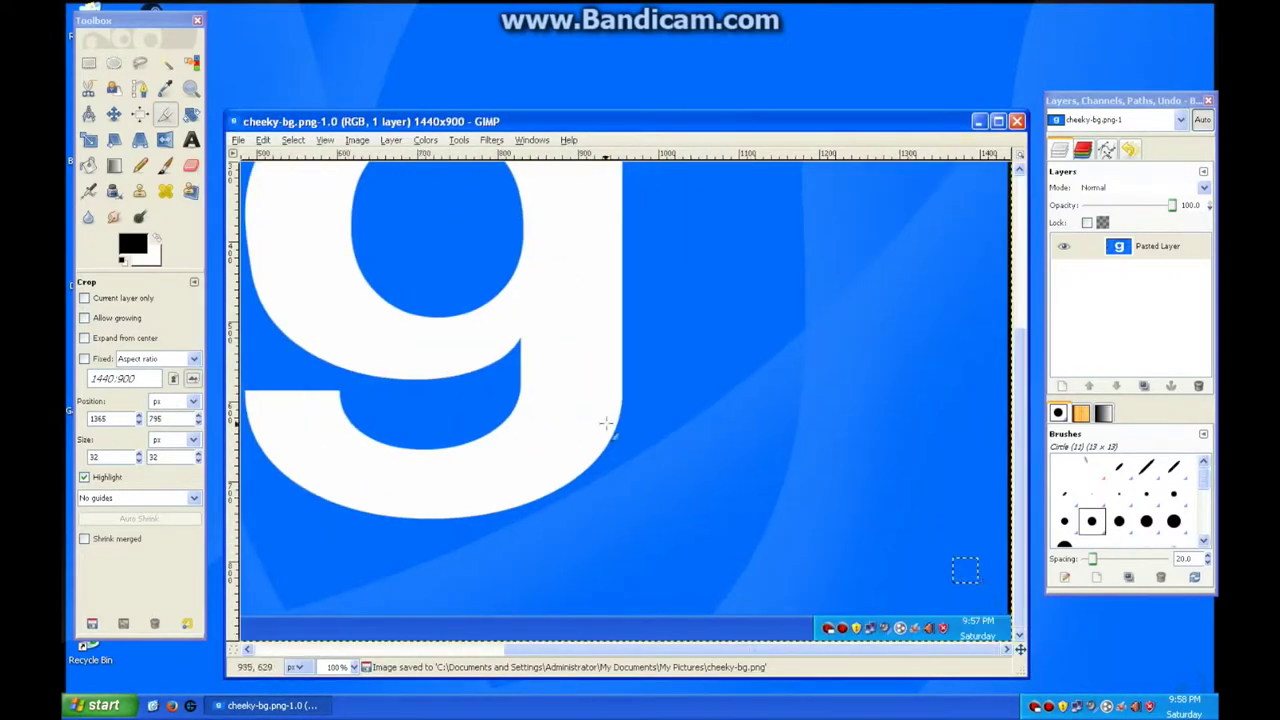
drag(941, 533, 980, 583)
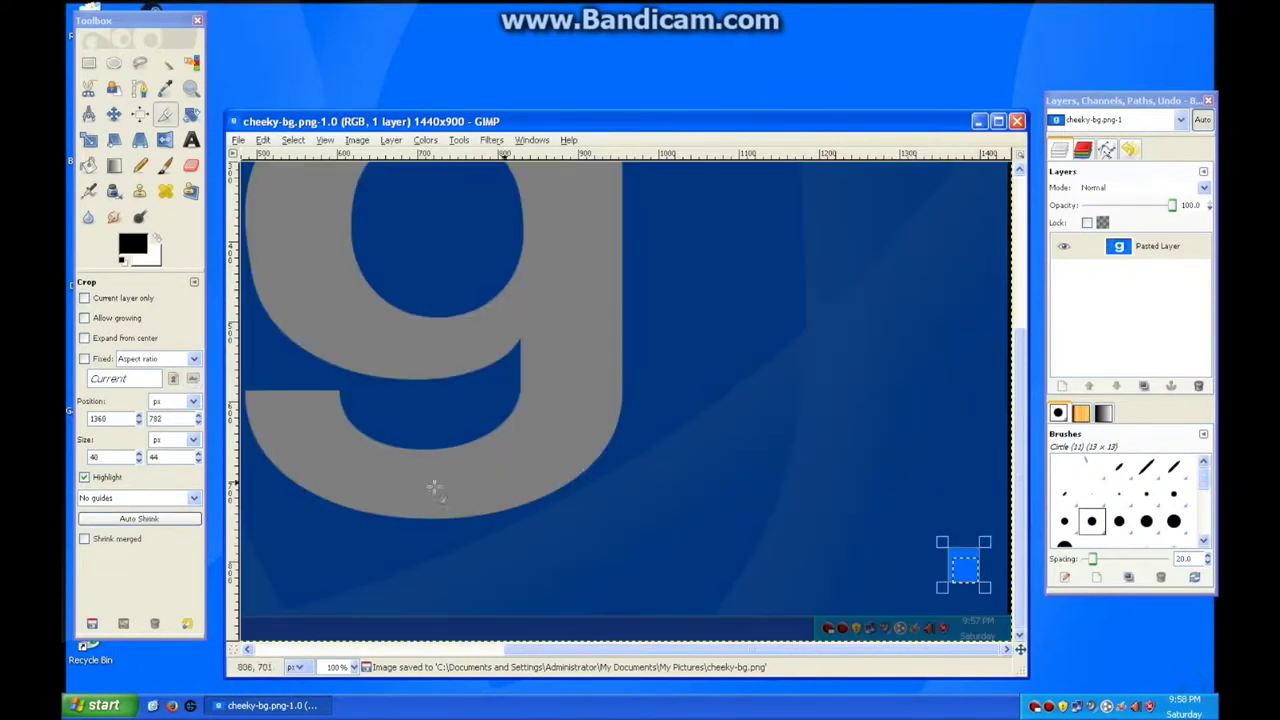
click(100, 457)
key(BackSpace)
text(2)
key(Tab)
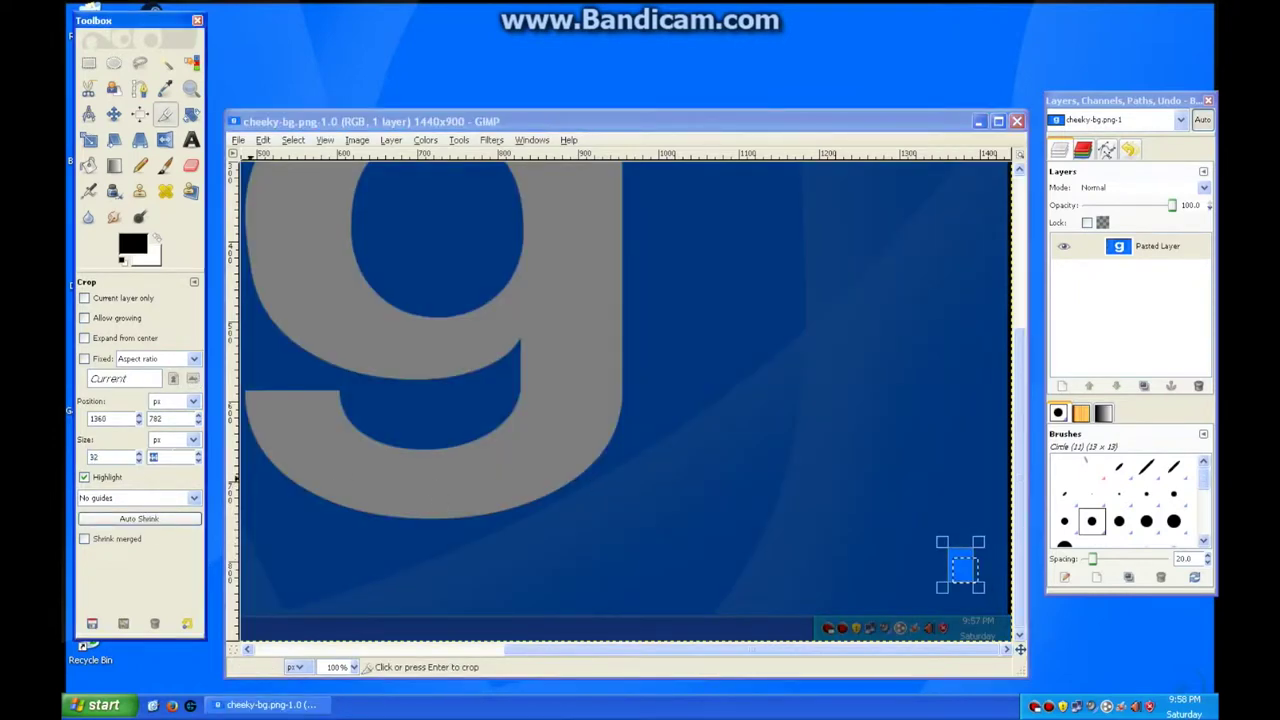
key(Tab)
click(966, 563)
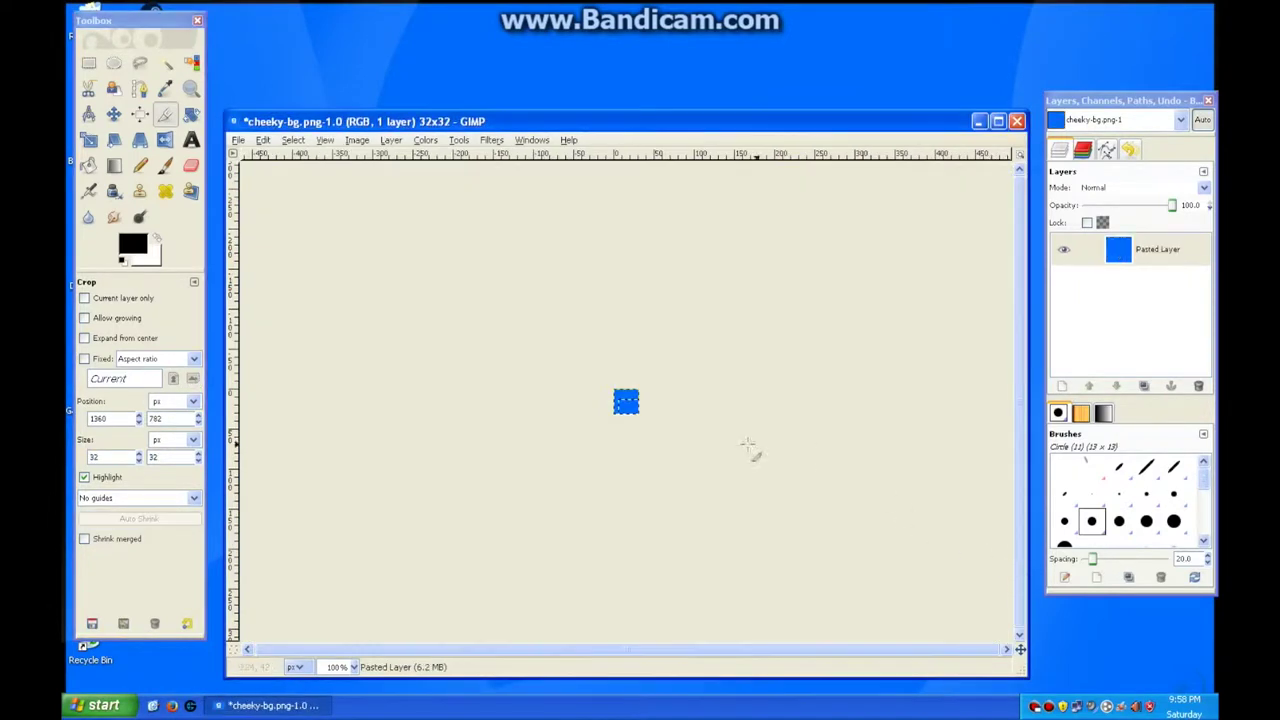
Clear the remaining rectangular selection on the cropped image.
scroll(635, 390, up, 3)
click(295, 140)
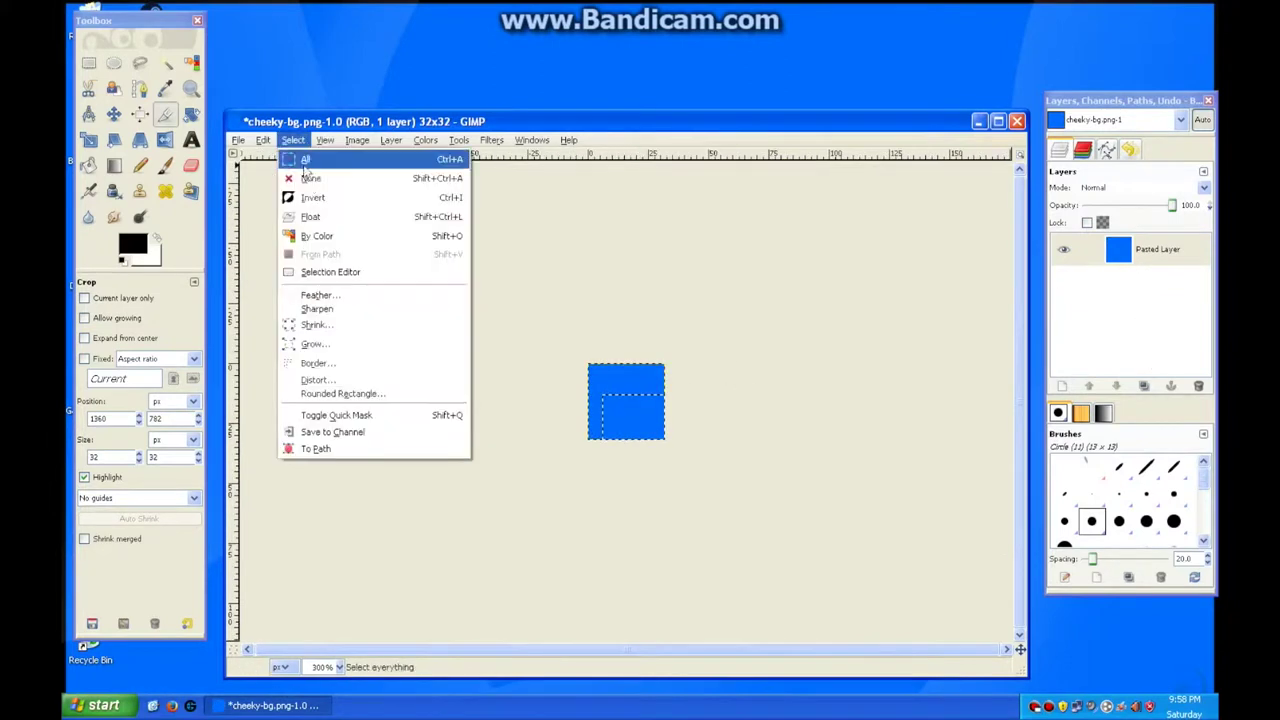
click(286, 178)
Save the cropped image as the icon file cheeky-folder.ico in My Pictures and quit GIMP.
click(240, 140)
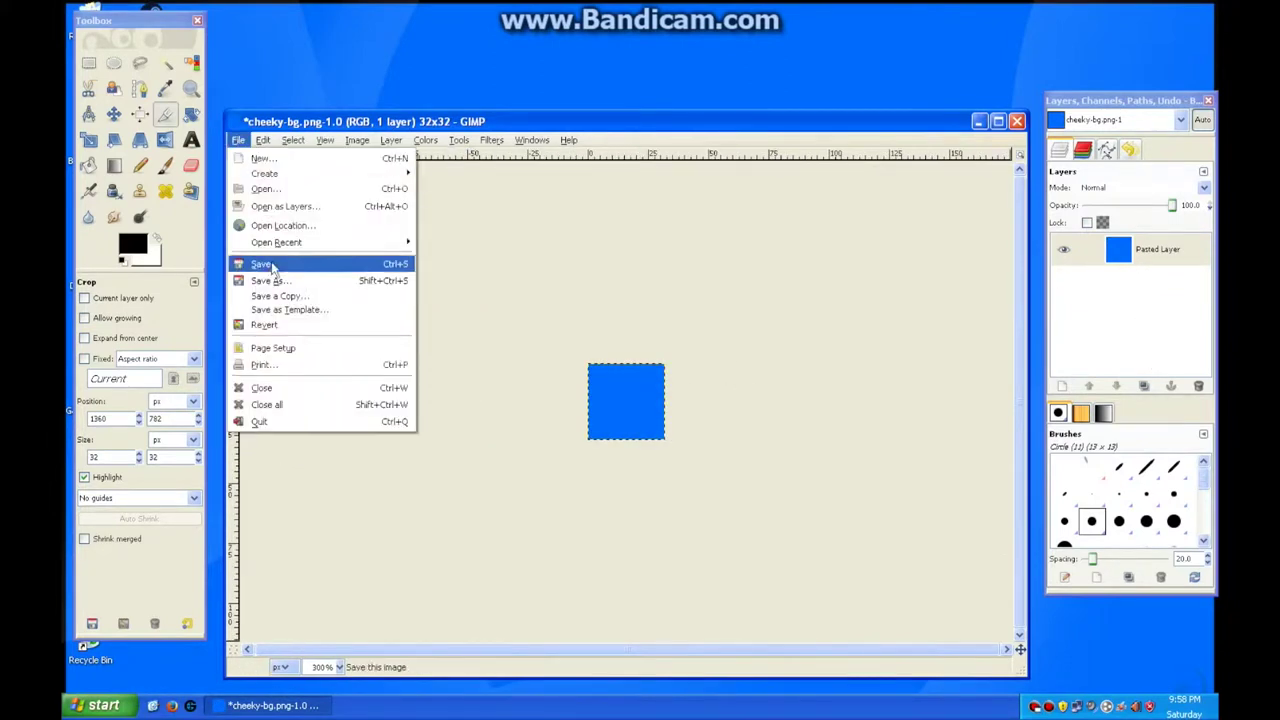
click(270, 281)
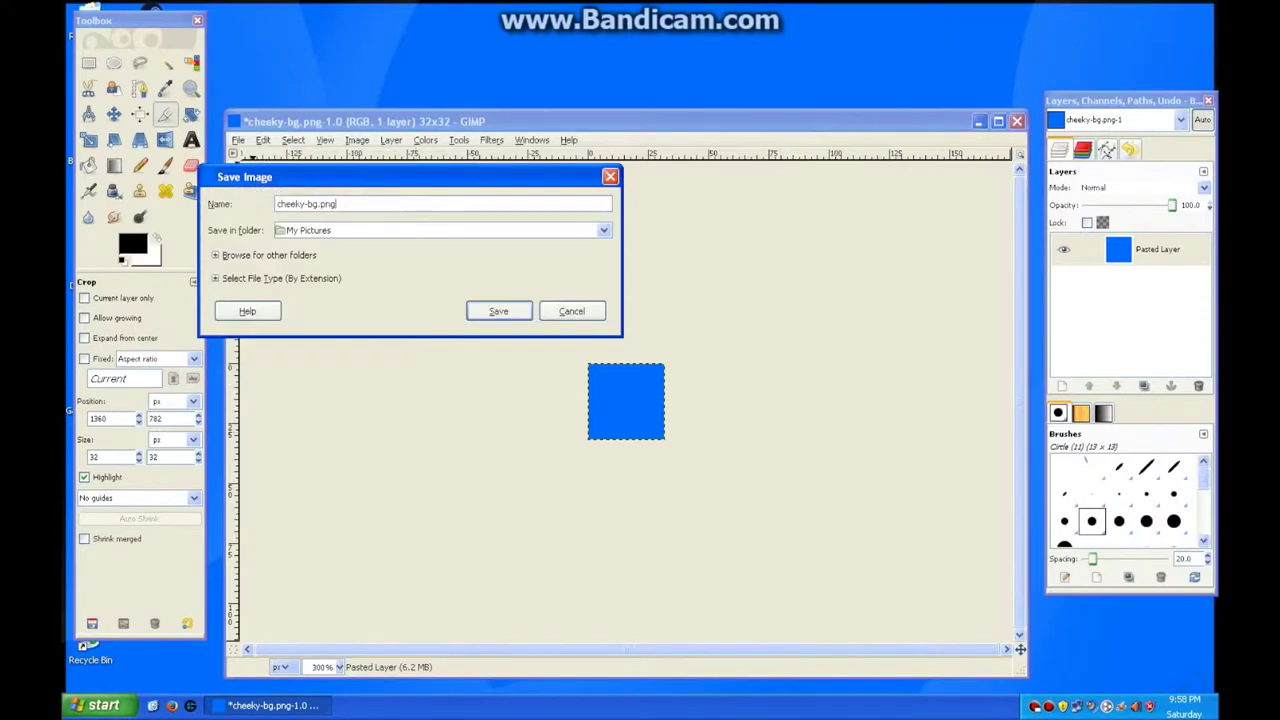
key(BackSpace)
text(ic)
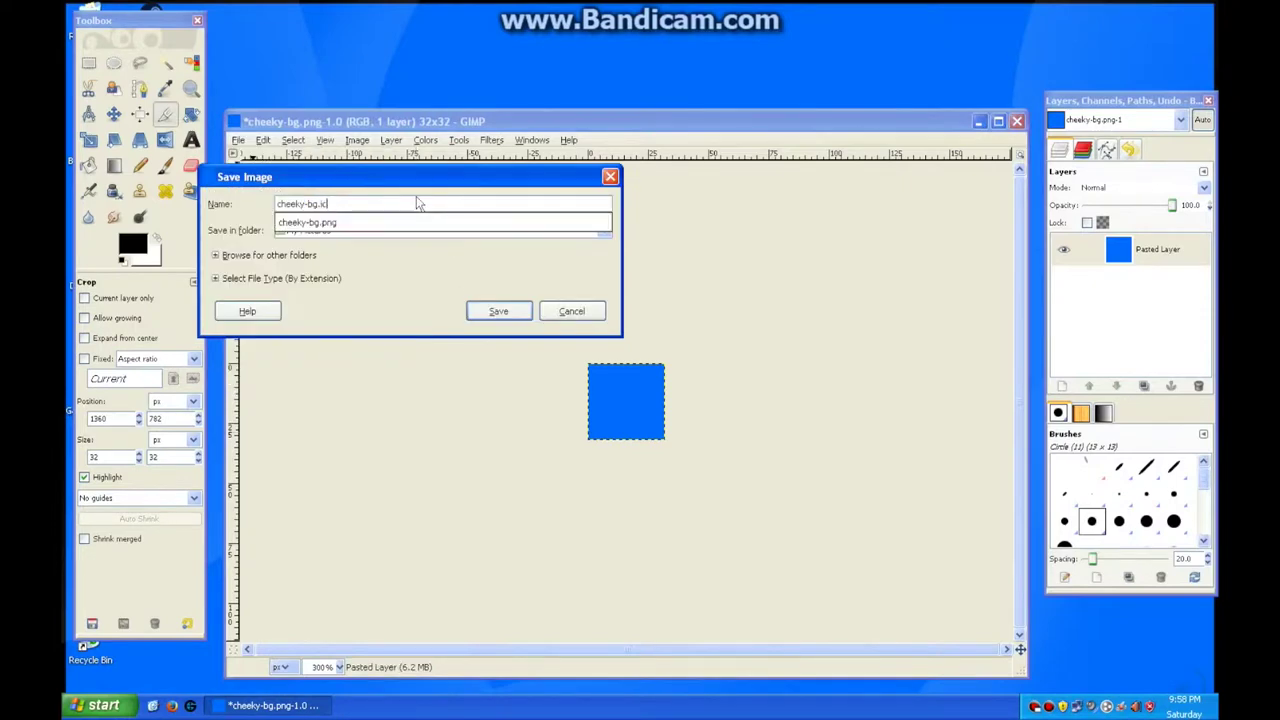
text(o)
text(go)
text(lobe)
key(Return)
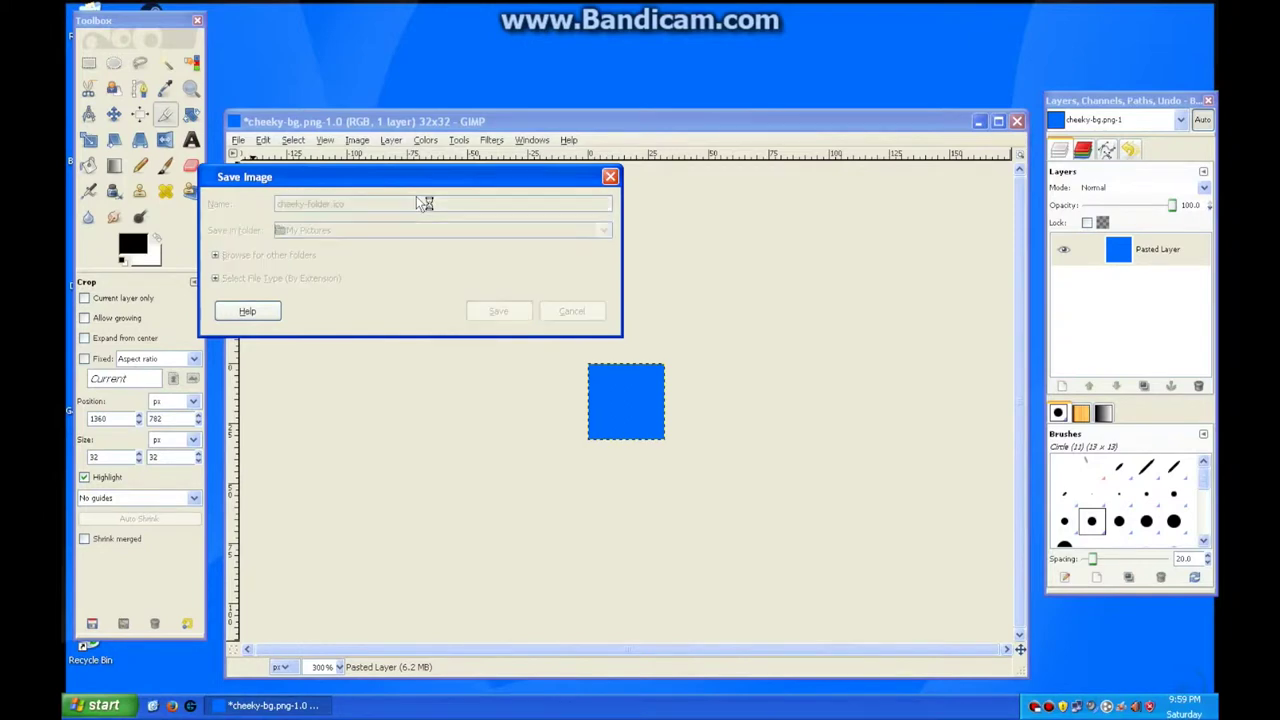
click(228, 290)
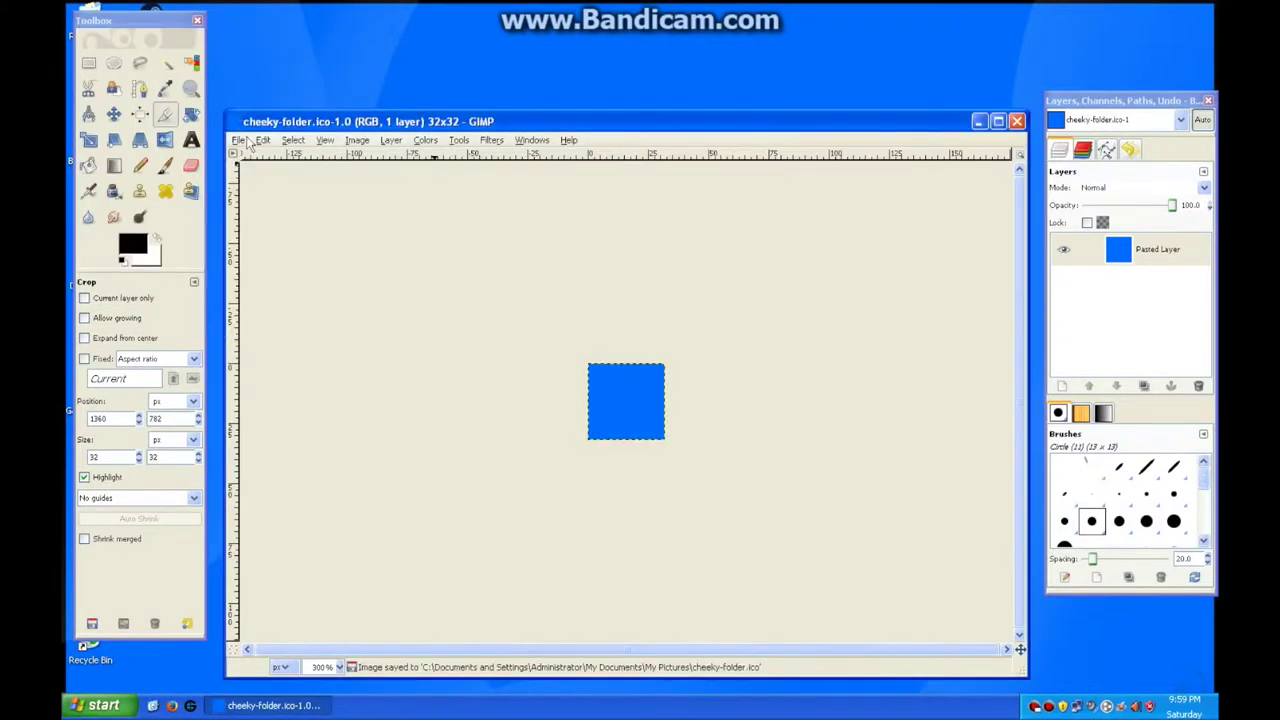
click(240, 140)
click(268, 420)
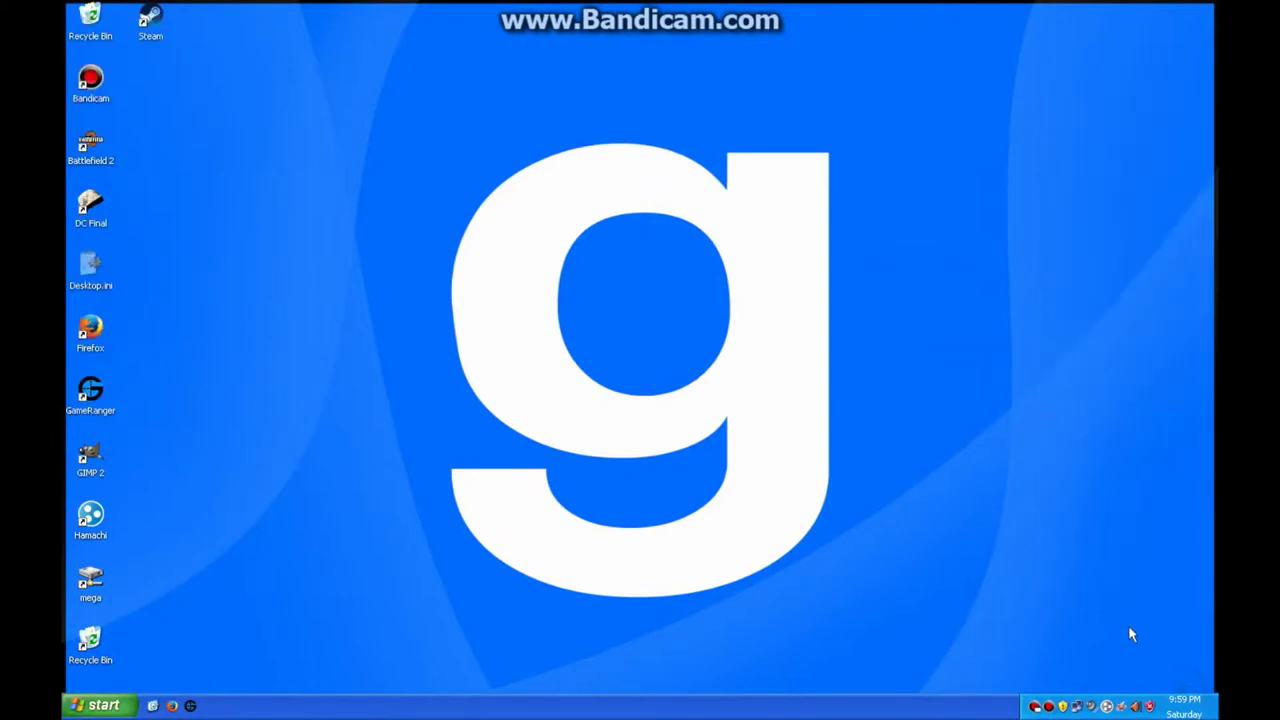
Create a new folder in the lower-right corner of the desktop.
right_click(1128, 626)
mouse_move(1019, 598)
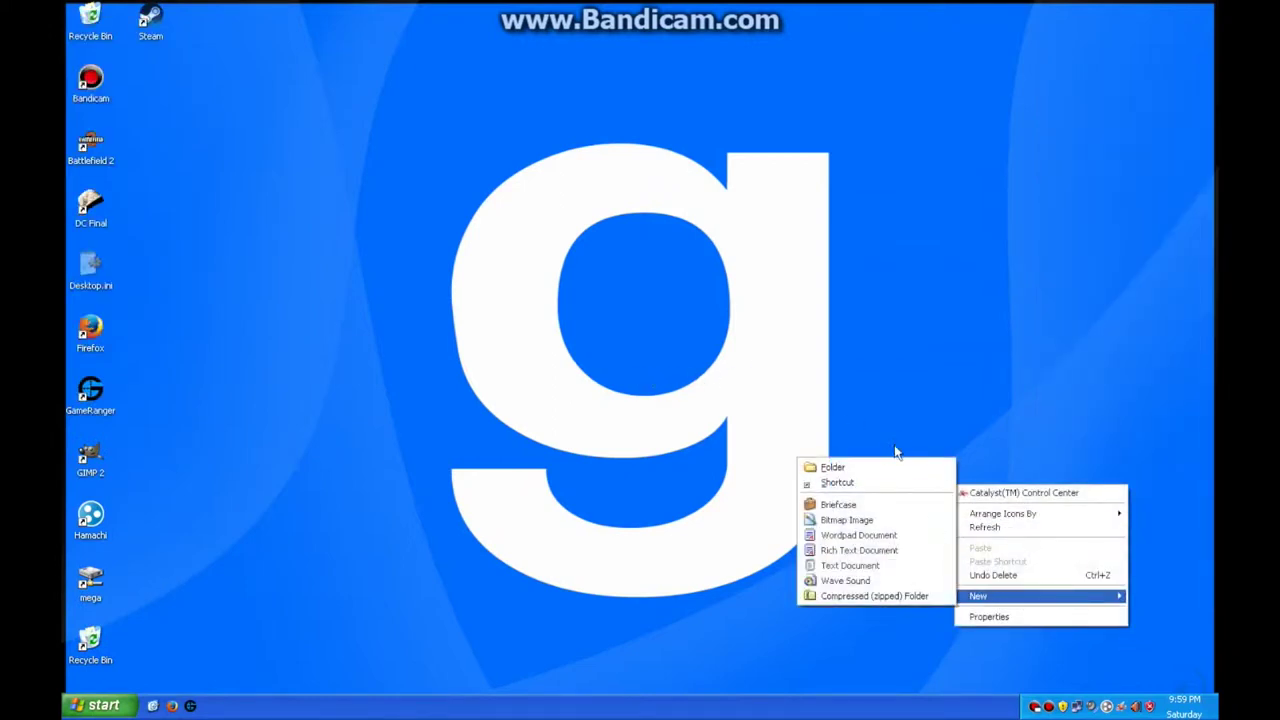
click(895, 465)
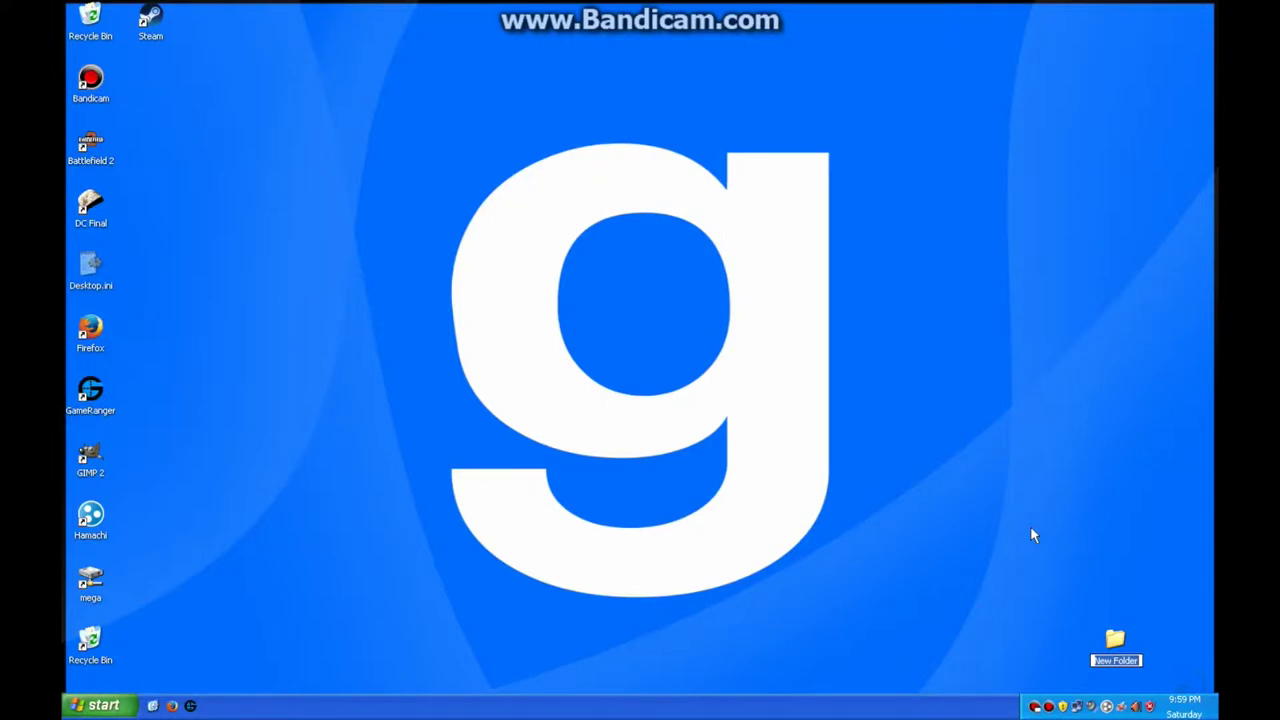
key(Return)
Replace the new desktop folder's default name with a barely visible character.
click(1145, 657)
click(1127, 643)
right_click(1117, 641)
click(1100, 607)
key(Return)
key(Return)
Open Character Map from the Windows system tools.
click(100, 705)
click(126, 646)
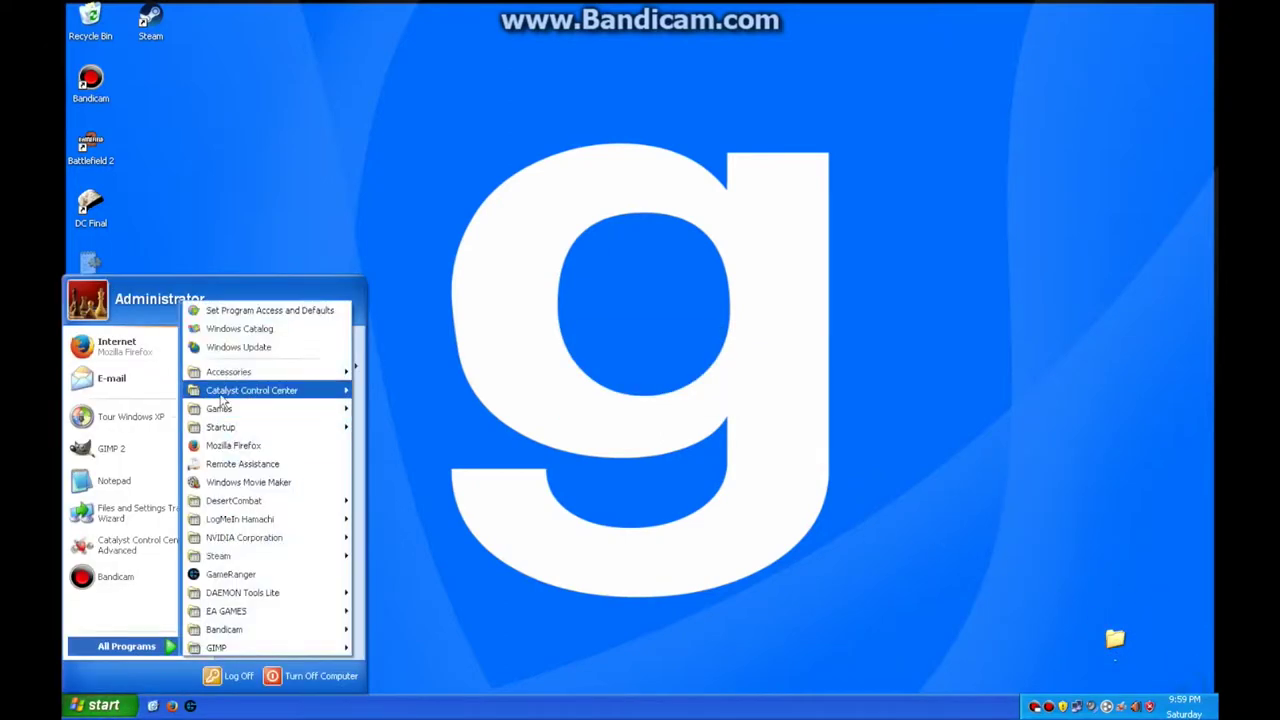
mouse_move(228, 371)
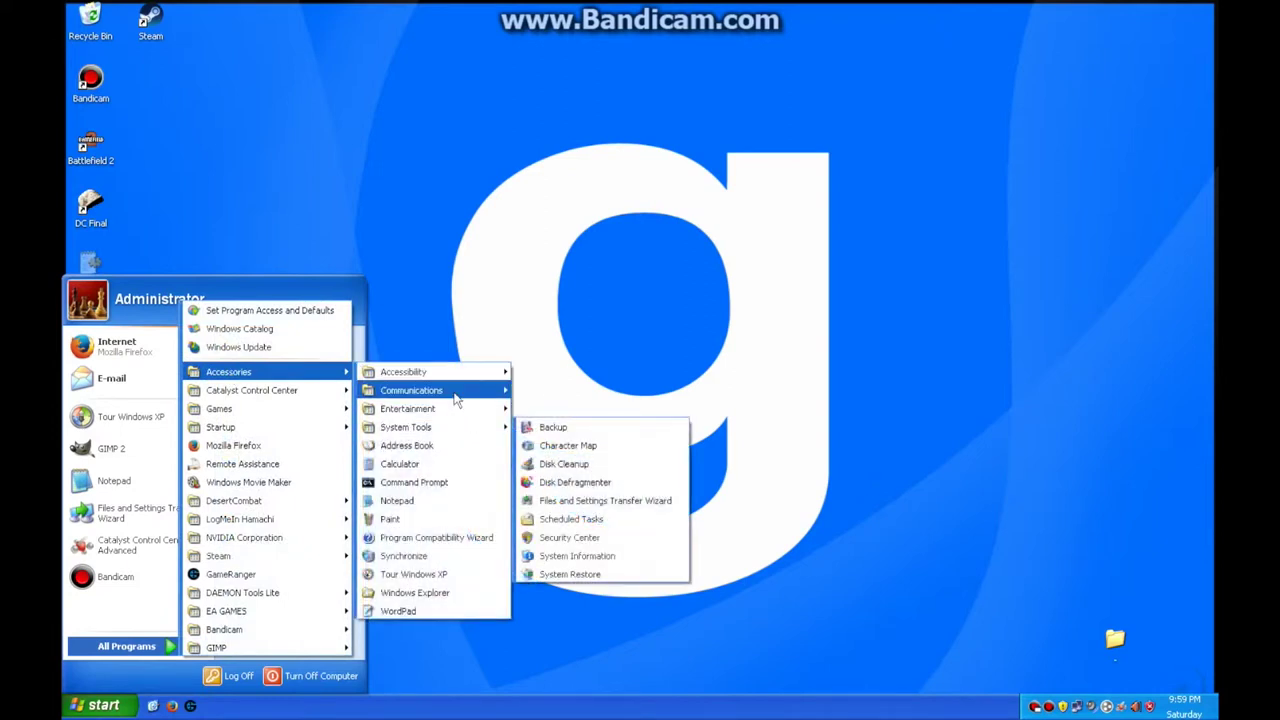
mouse_move(453, 393)
mouse_move(445, 430)
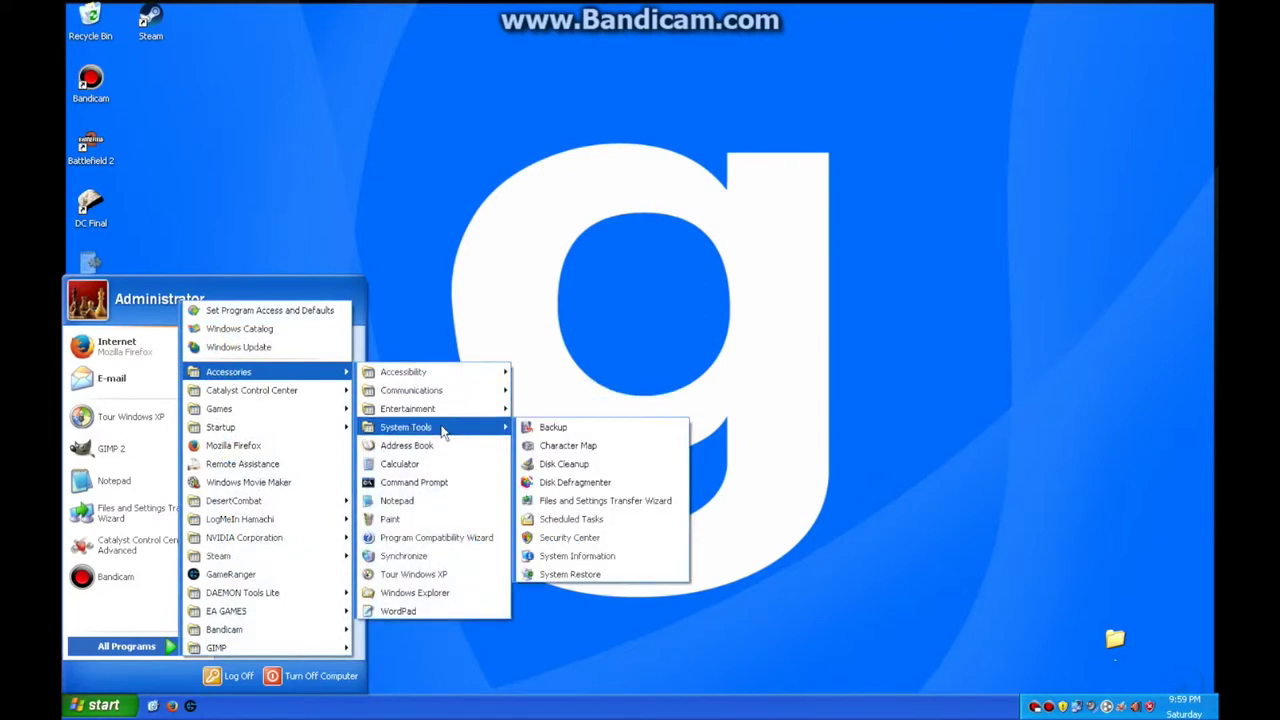
drag(562, 447, 560, 455)
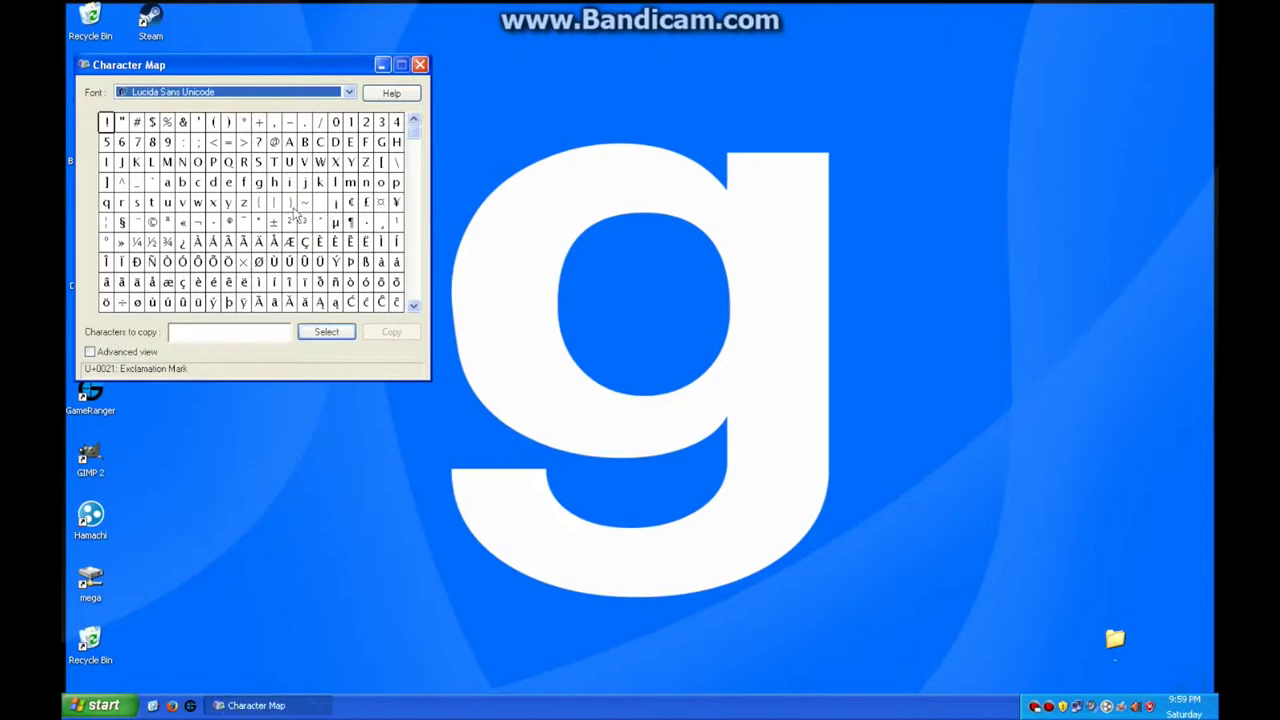
Add the barely visible Combining Right Half Ring Below character (U+0339) from Lucida Sans Unicode to the characters to copy.
click(155, 182)
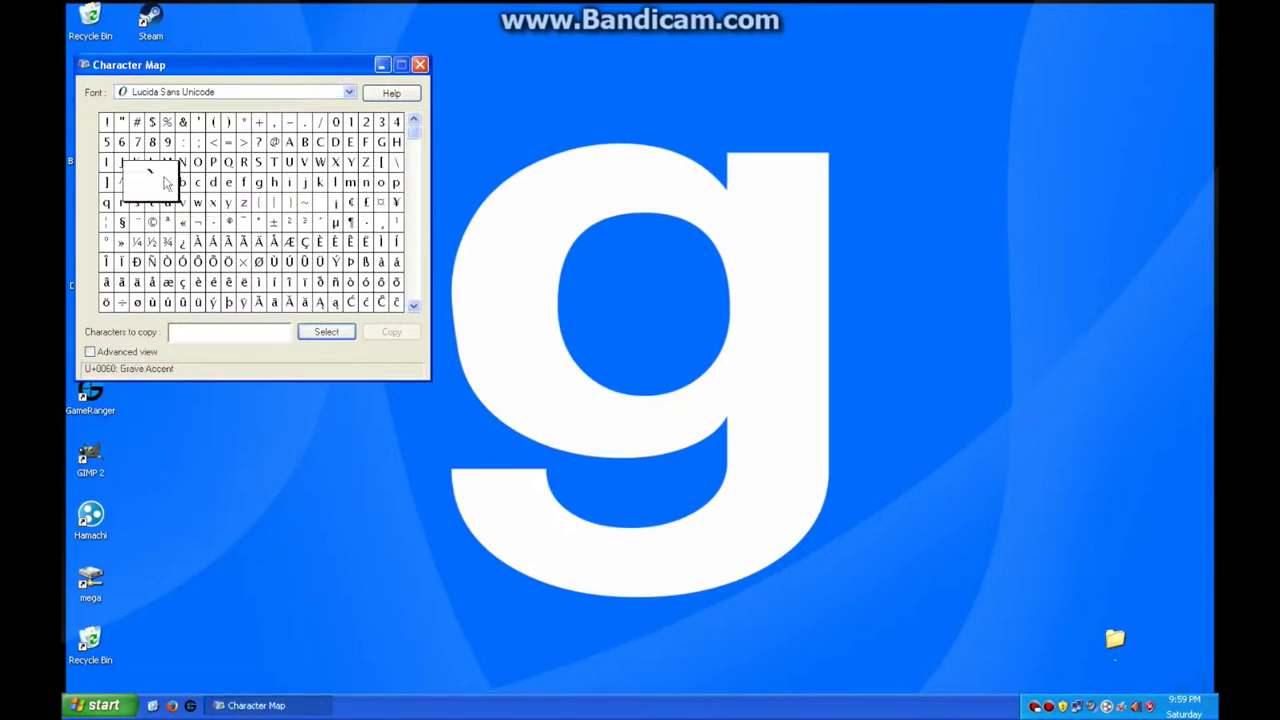
click(352, 246)
drag(411, 134, 415, 193)
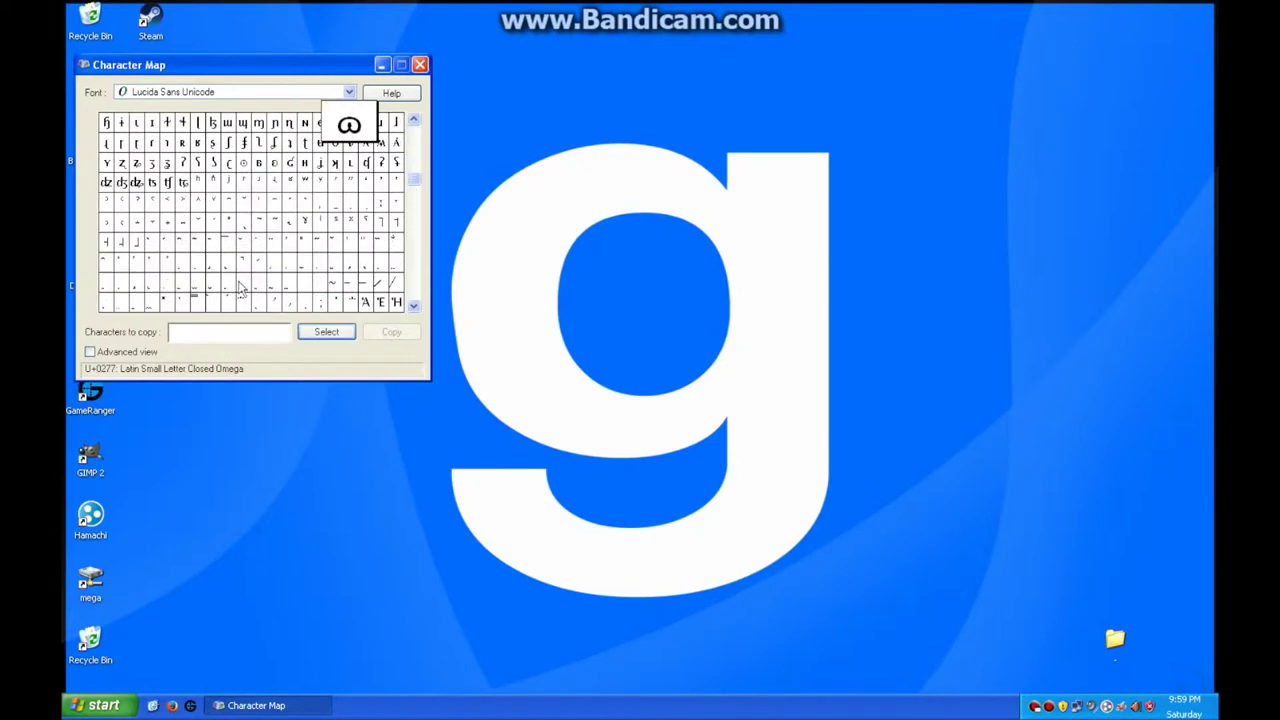
click(258, 240)
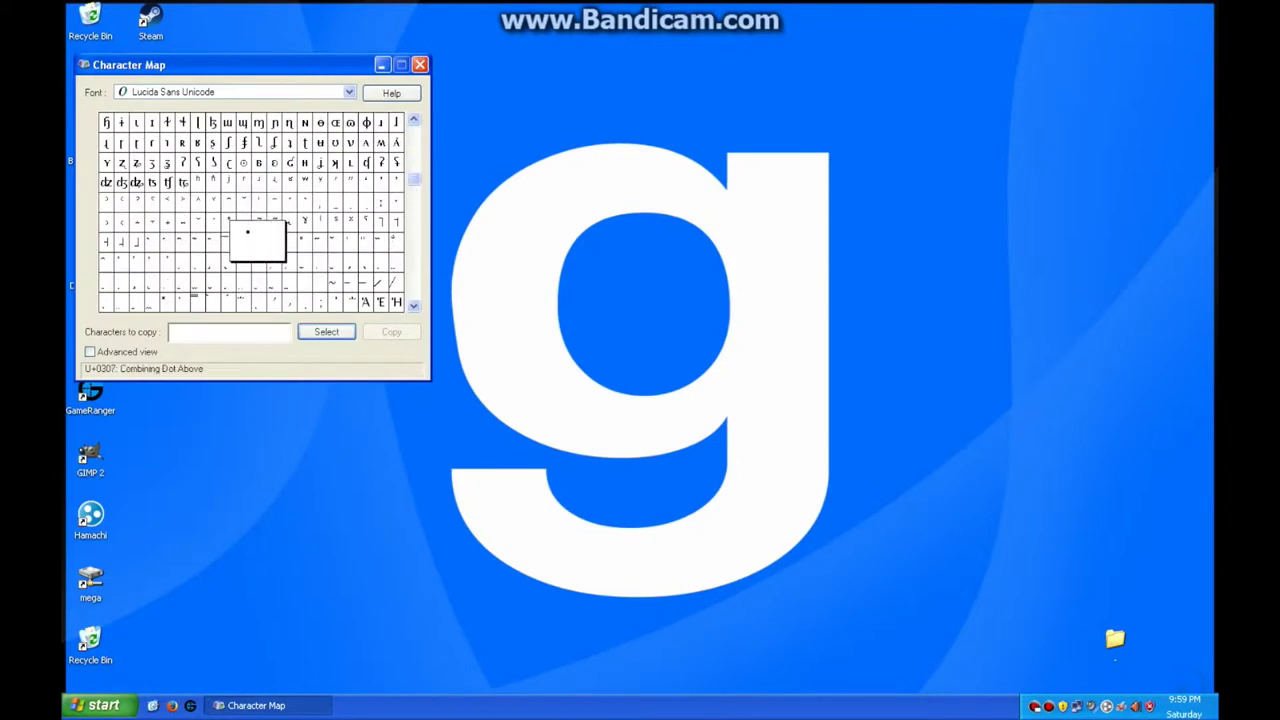
click(264, 309)
click(106, 302)
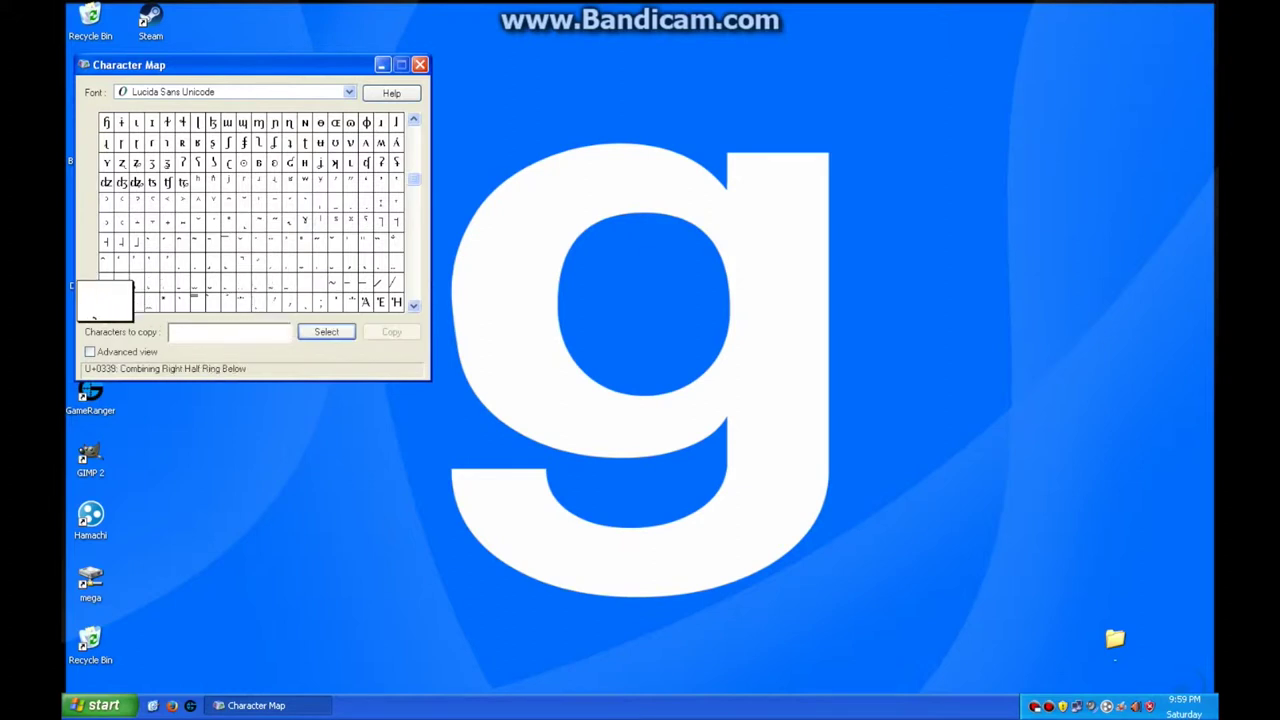
click(326, 331)
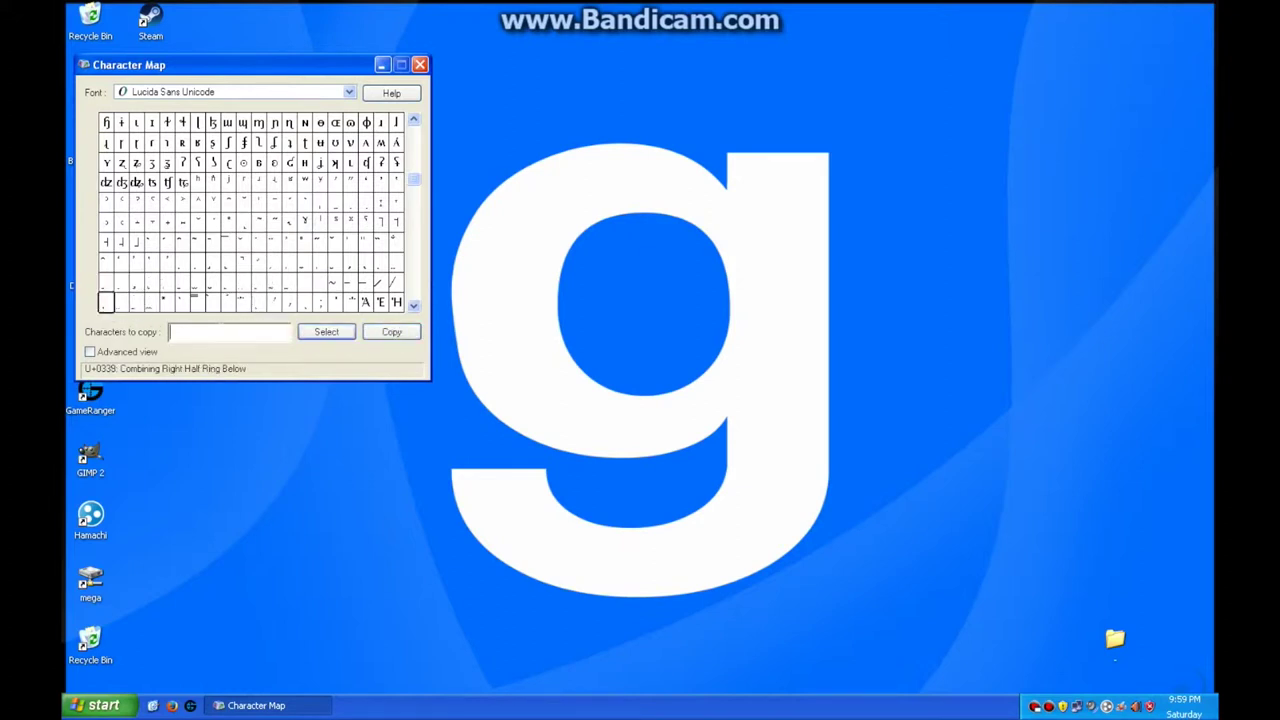
Rename the desktop folder with the barely visible Character Map symbol and close Character Map.
right_click(1116, 652)
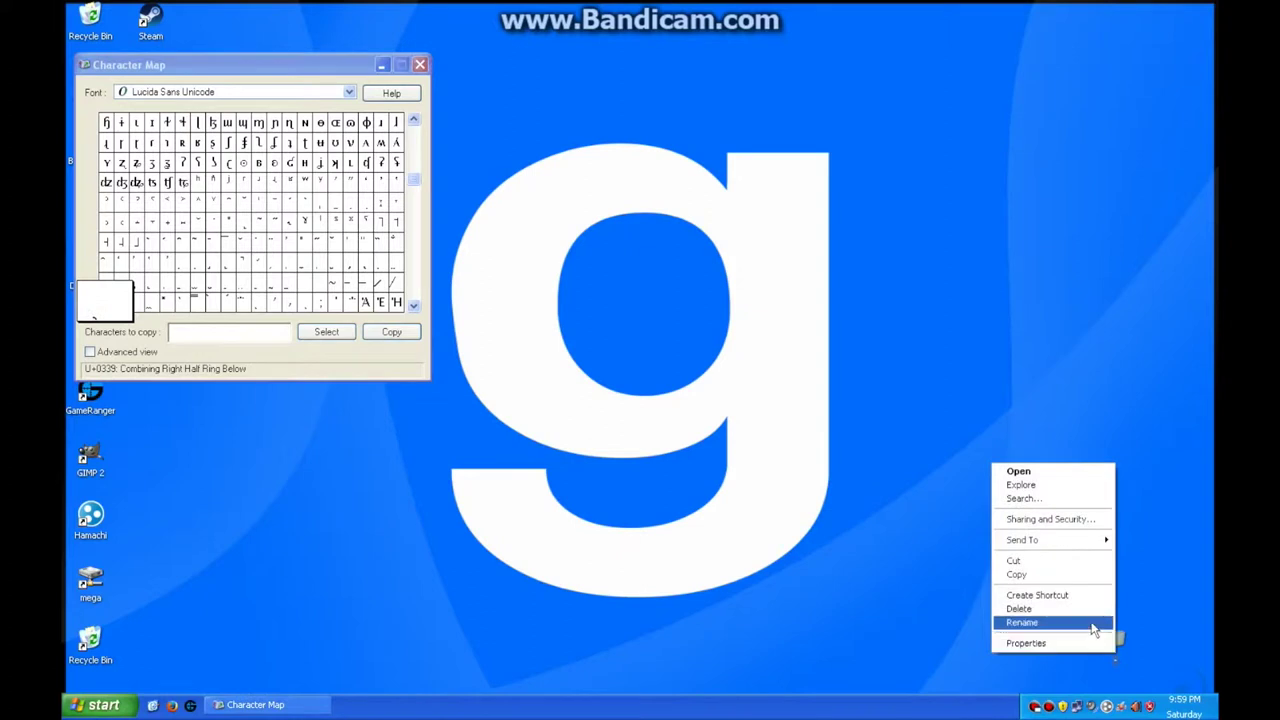
click(1095, 622)
click(1194, 611)
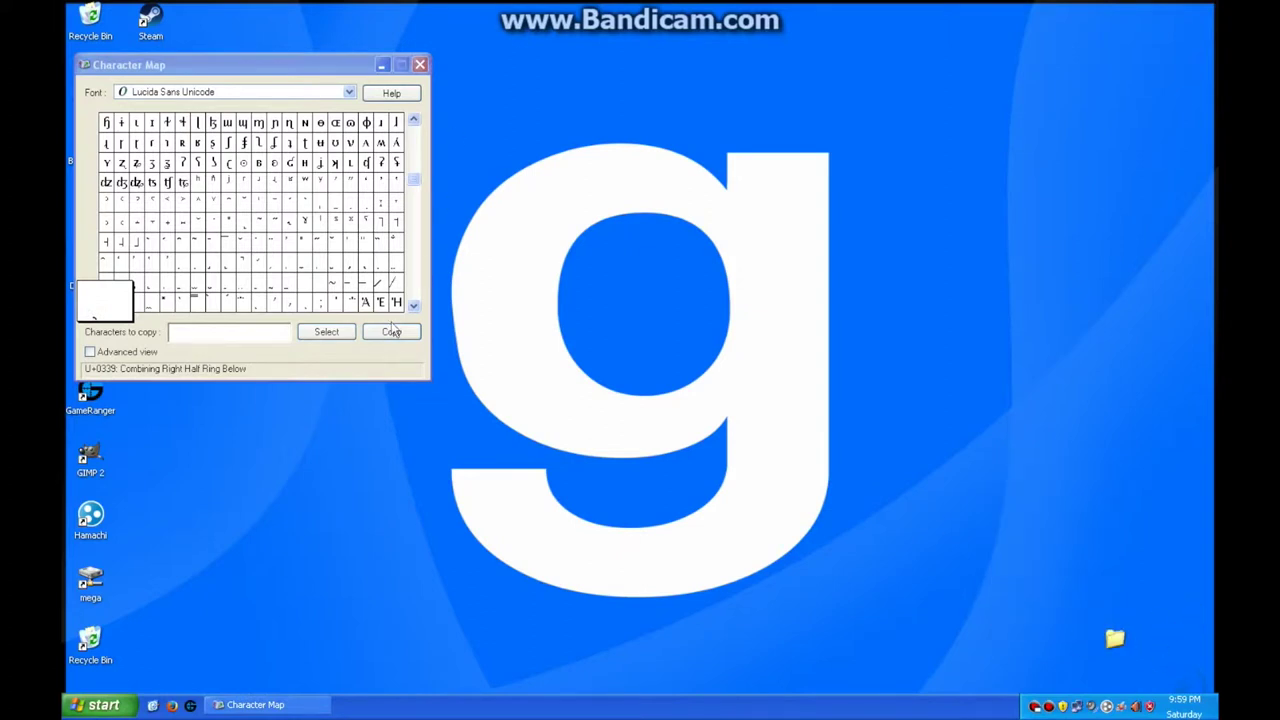
click(420, 64)
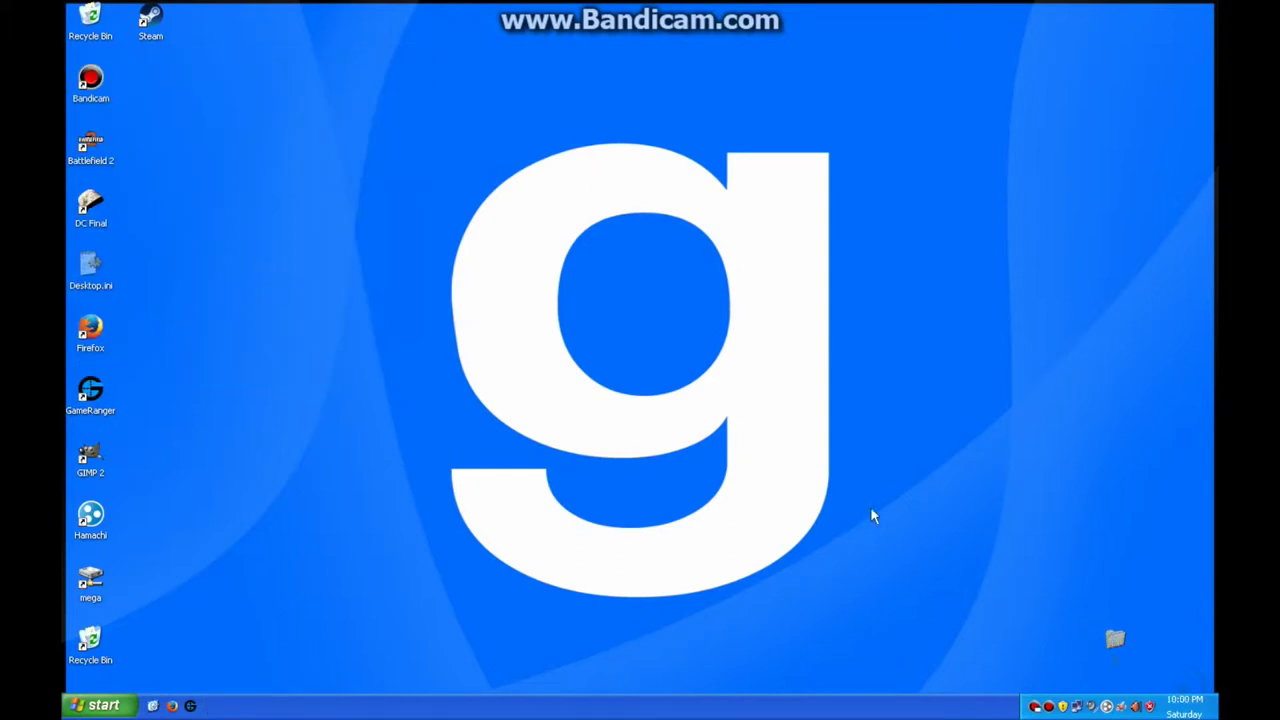
Change the desktop folder's icon to folder.ico from My Pictures and apply the folder properties.
right_click(1117, 640)
click(1105, 630)
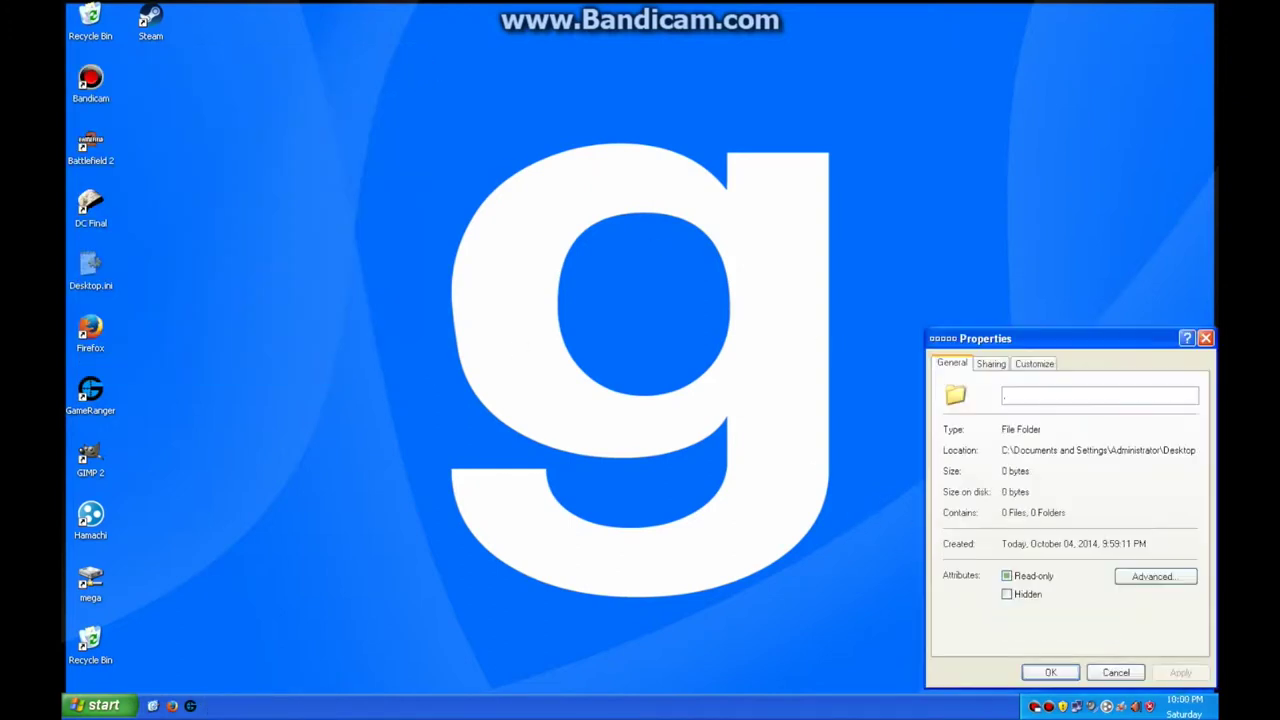
click(1034, 363)
click(988, 633)
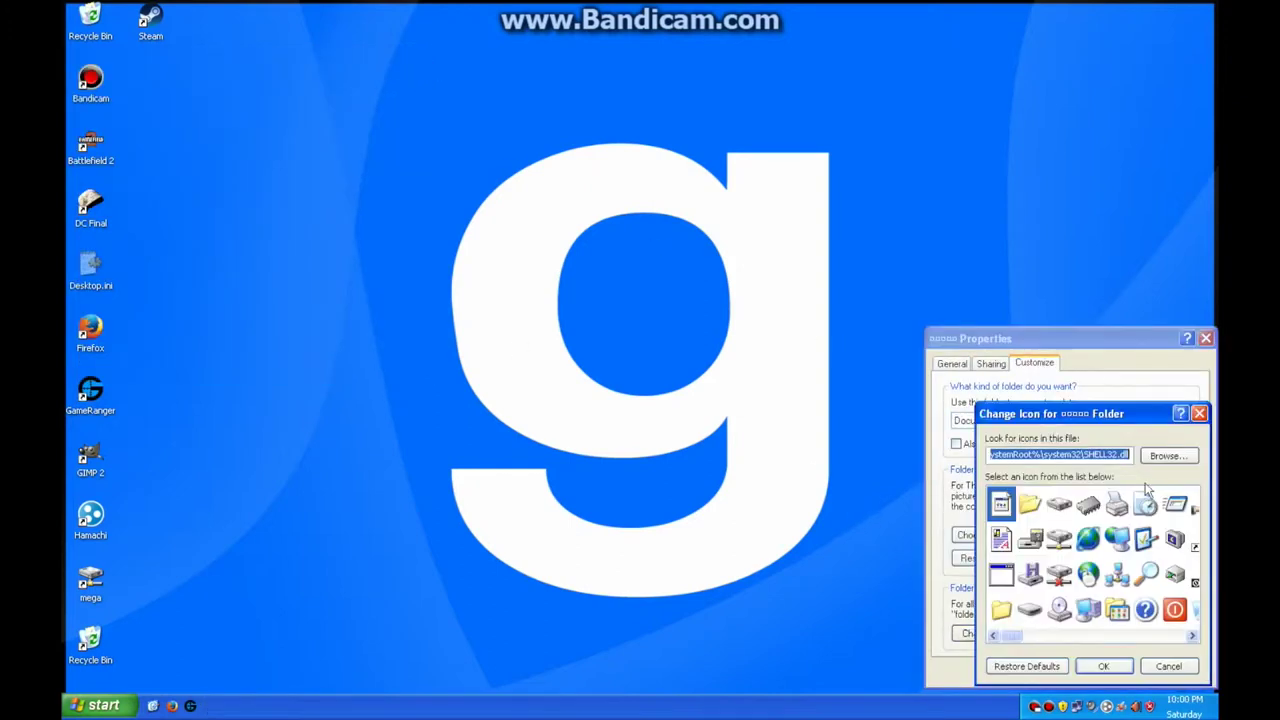
click(1160, 455)
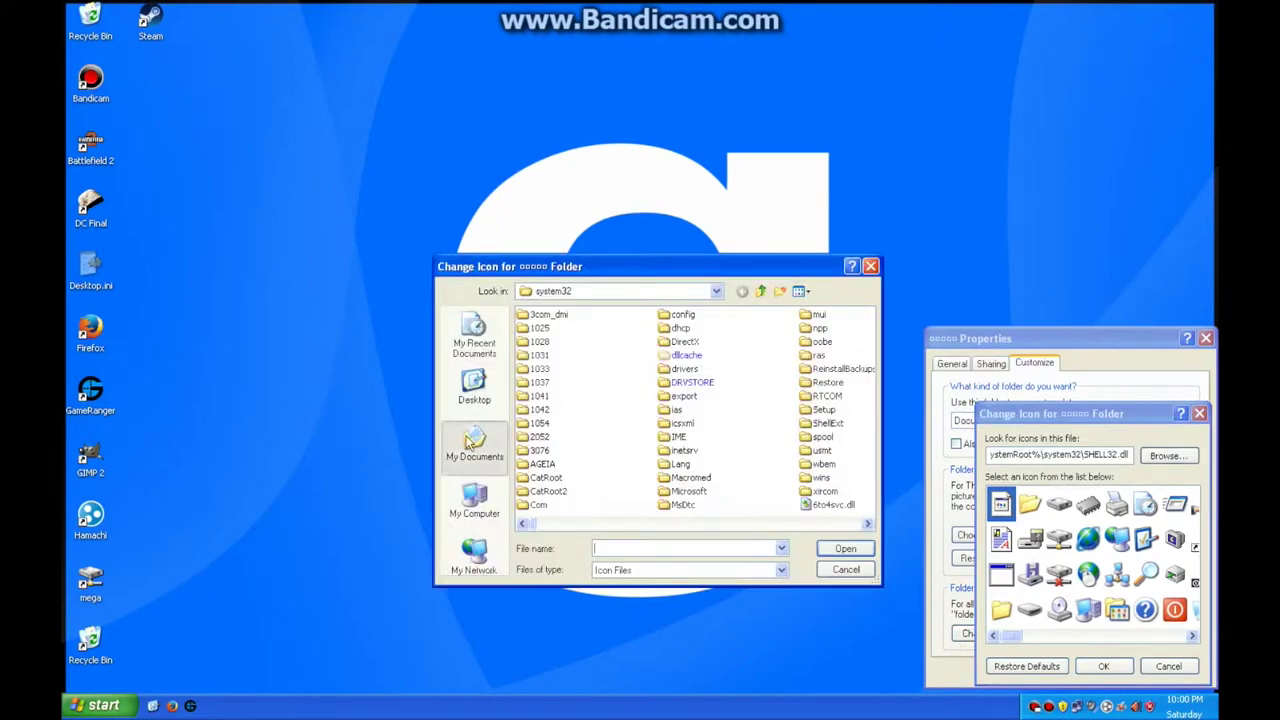
click(474, 445)
click(540, 397)
double_click(540, 397)
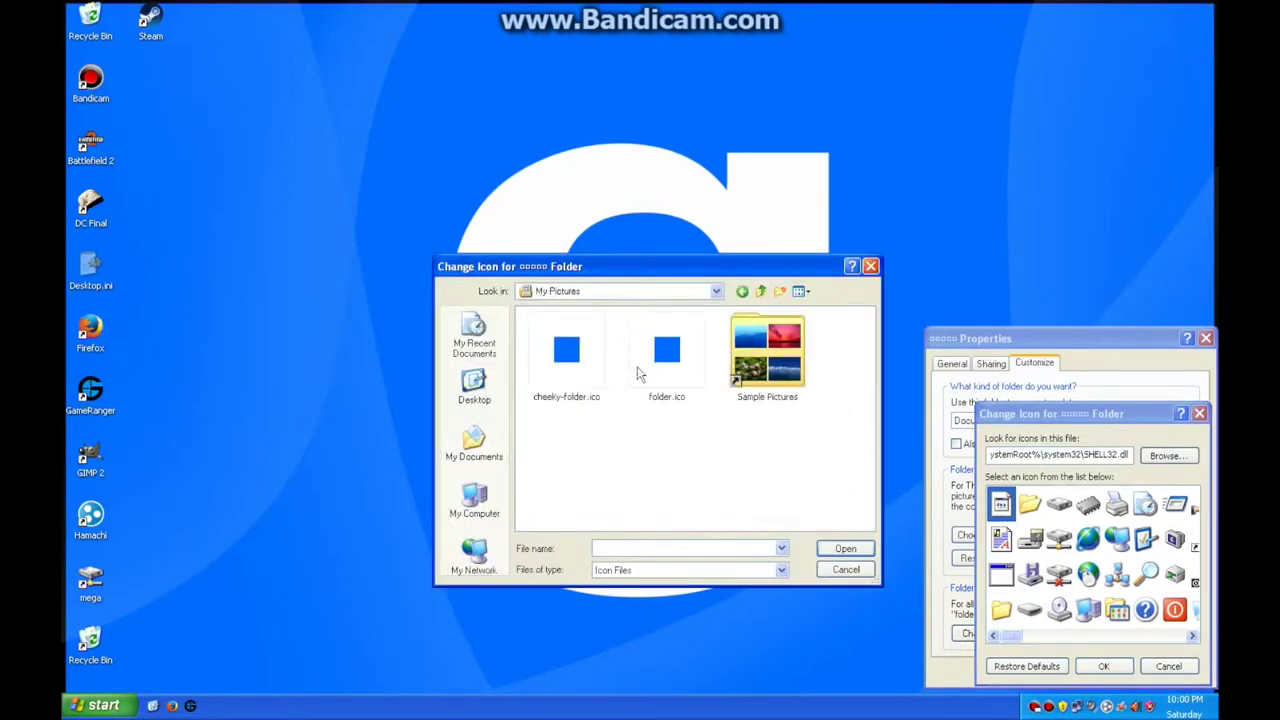
double_click(660, 352)
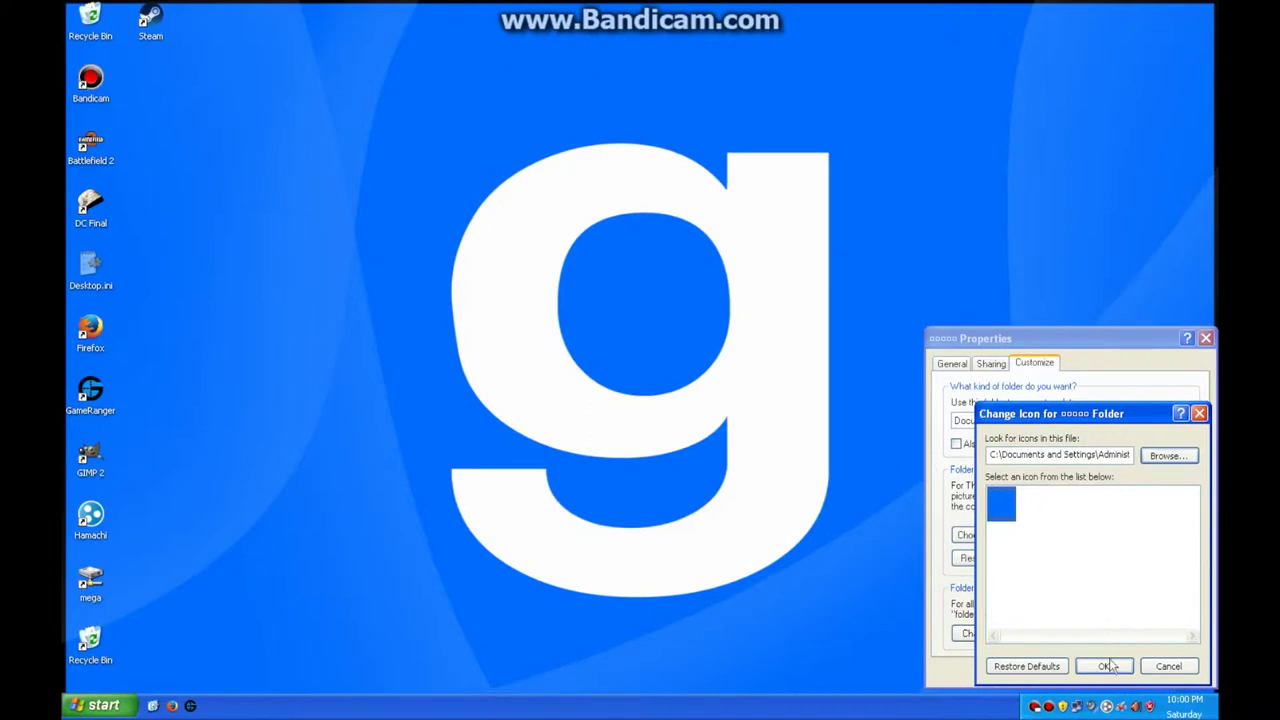
click(1108, 666)
click(1046, 676)
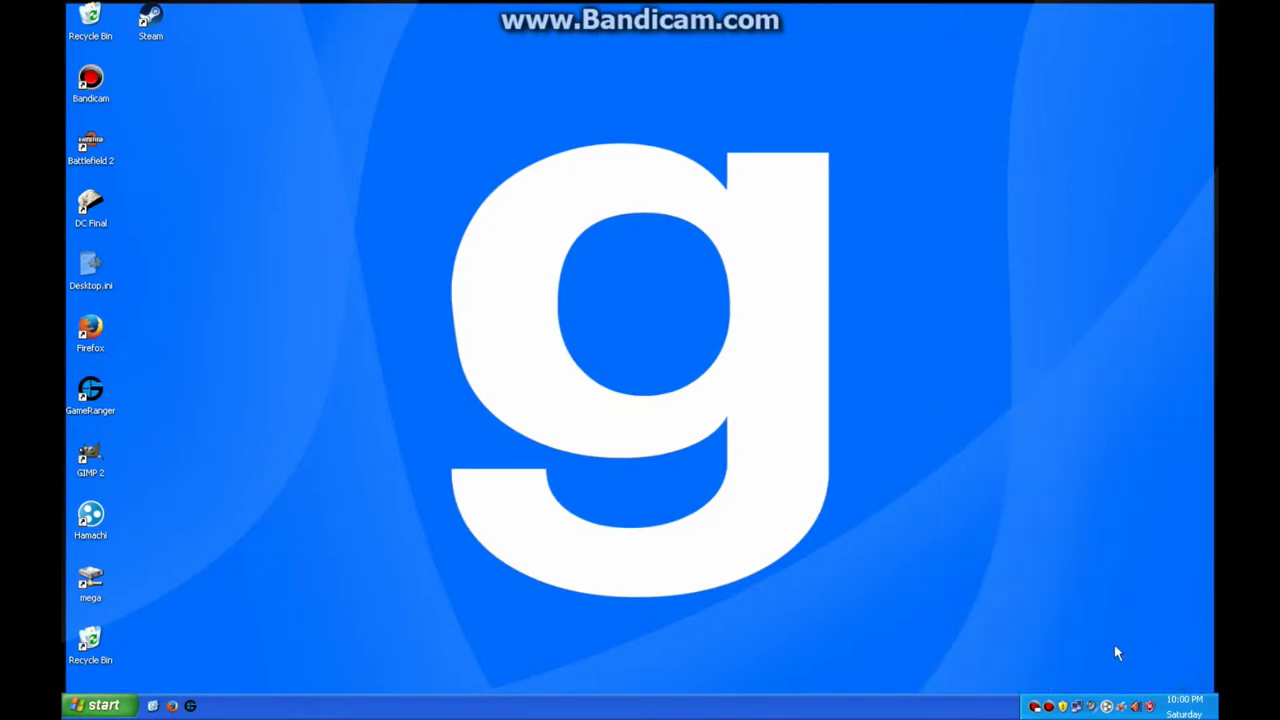
Move all desktop icons except the original Recycle Bin into the camouflaged folder and close its window.
drag(283, 6, 66, 660)
drag(250, 4, 130, 136)
drag(132, 670, 78, 82)
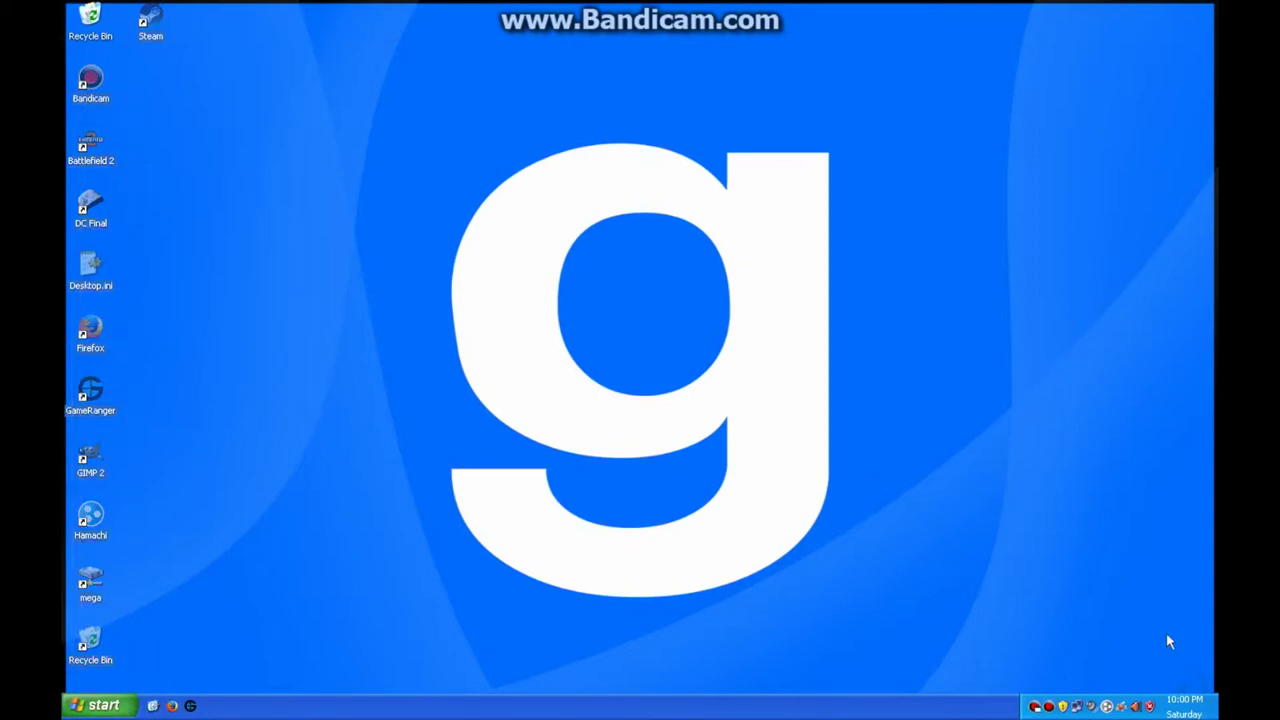
double_click(1117, 632)
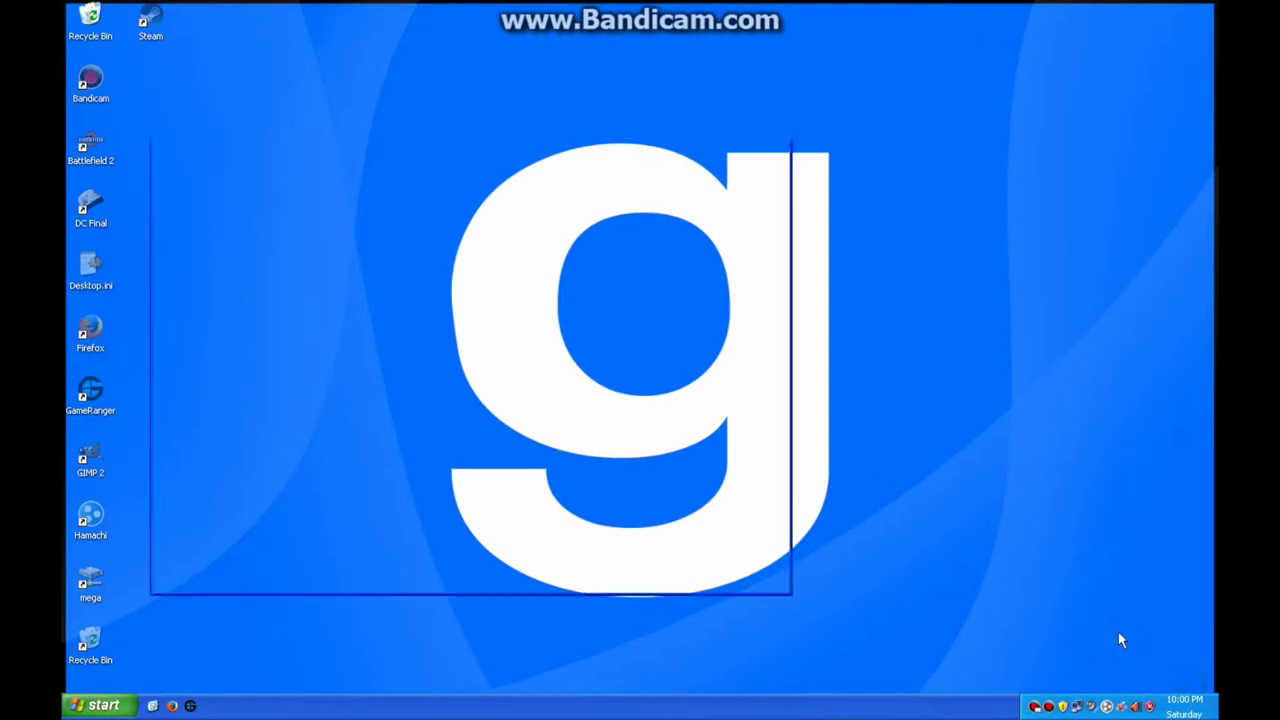
key(ctrl+v)
click(638, 385)
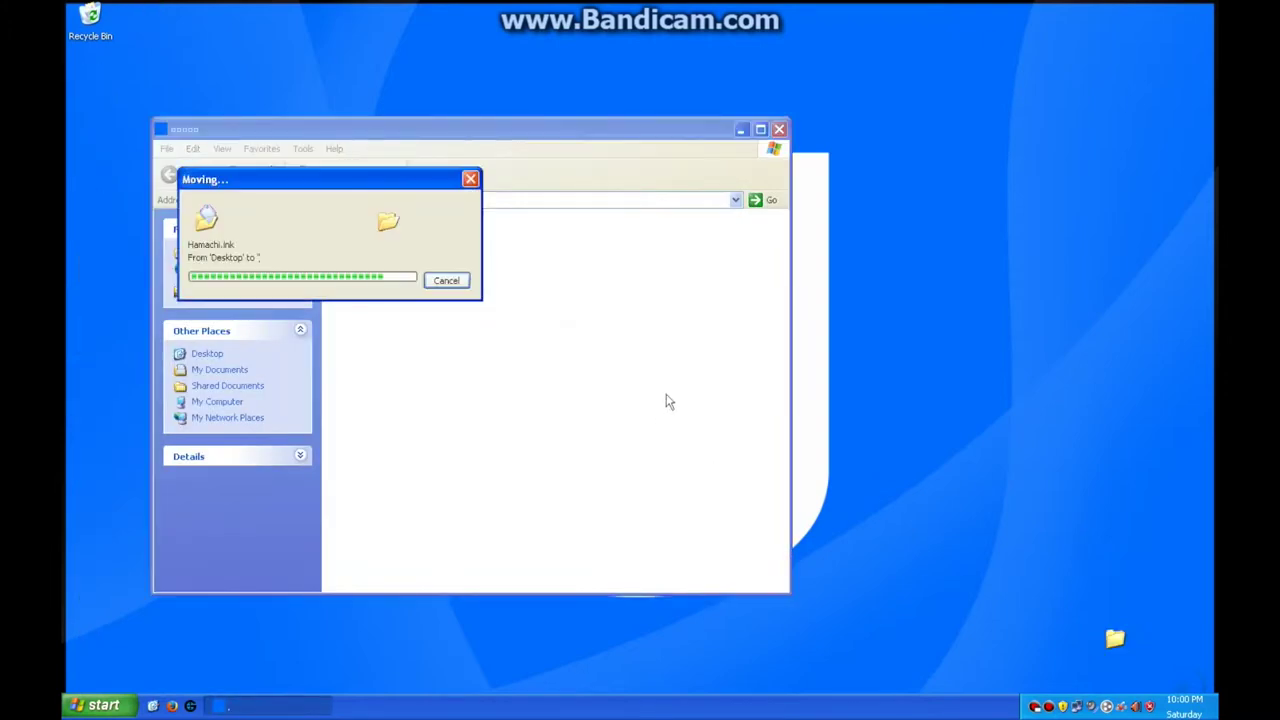
click(779, 129)
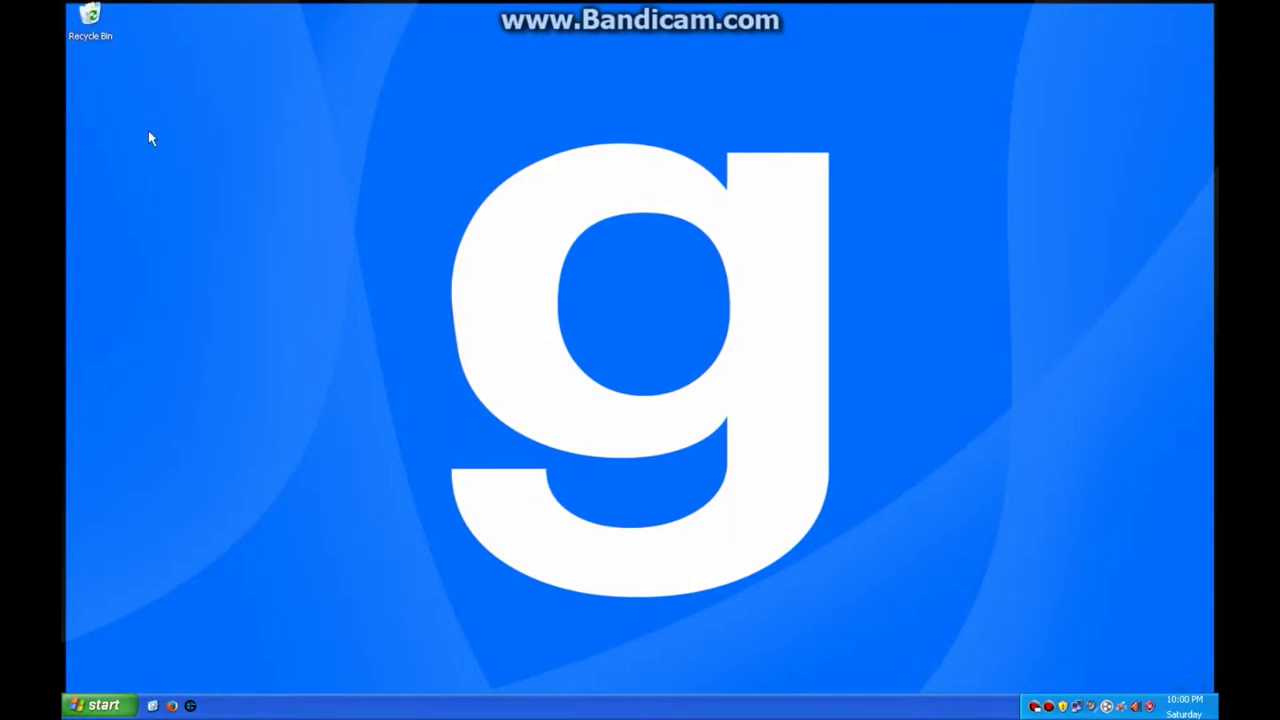
Set cheeky-bg.png from My Pictures as the desktop background.
right_click(217, 565)
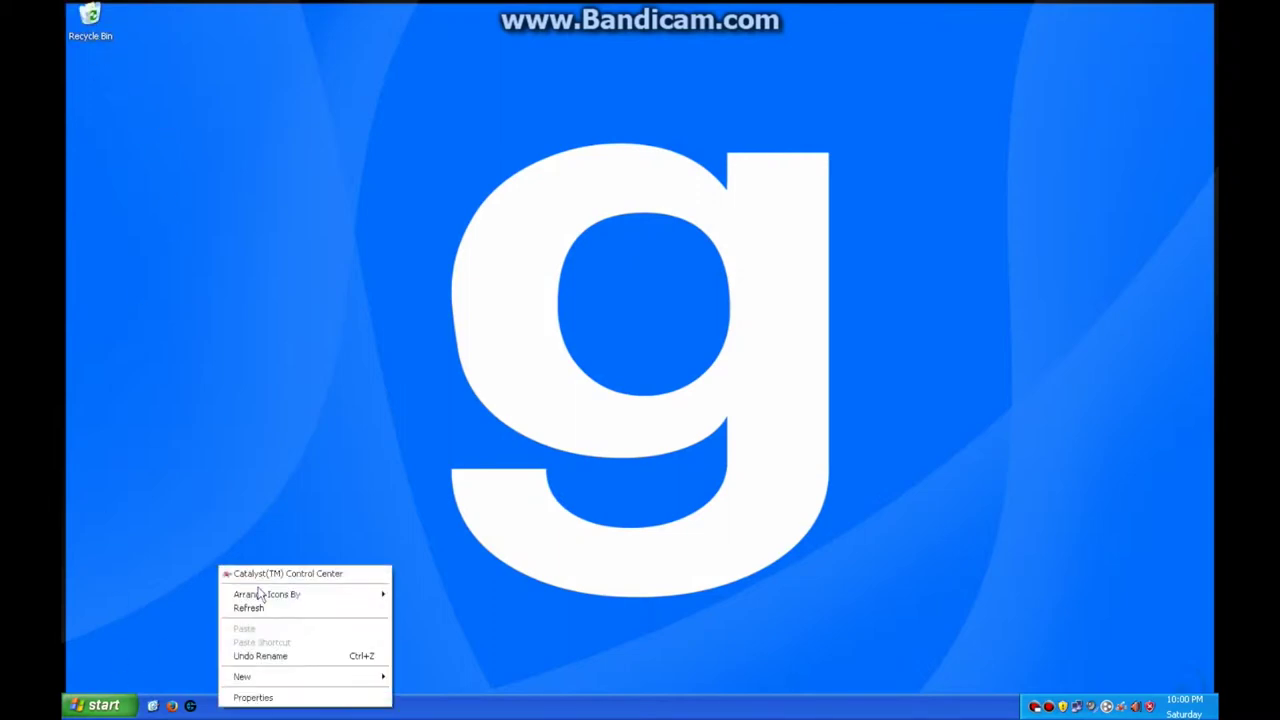
click(248, 696)
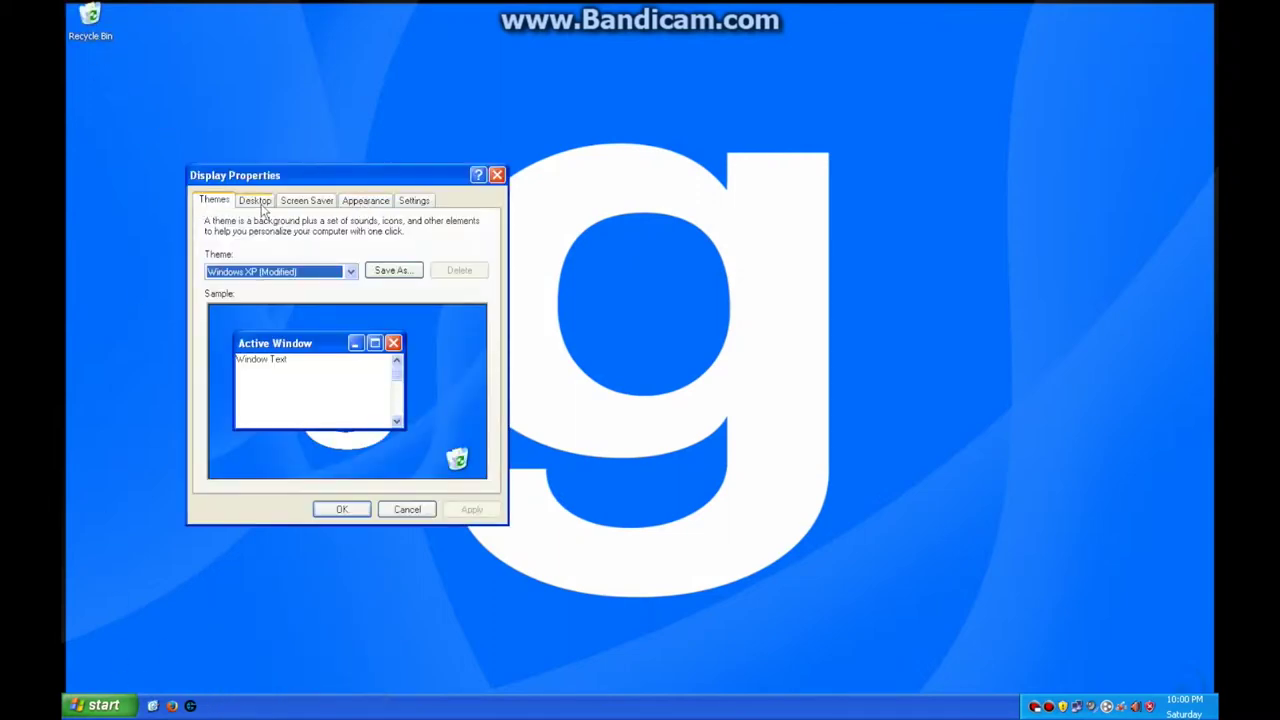
click(254, 201)
click(452, 383)
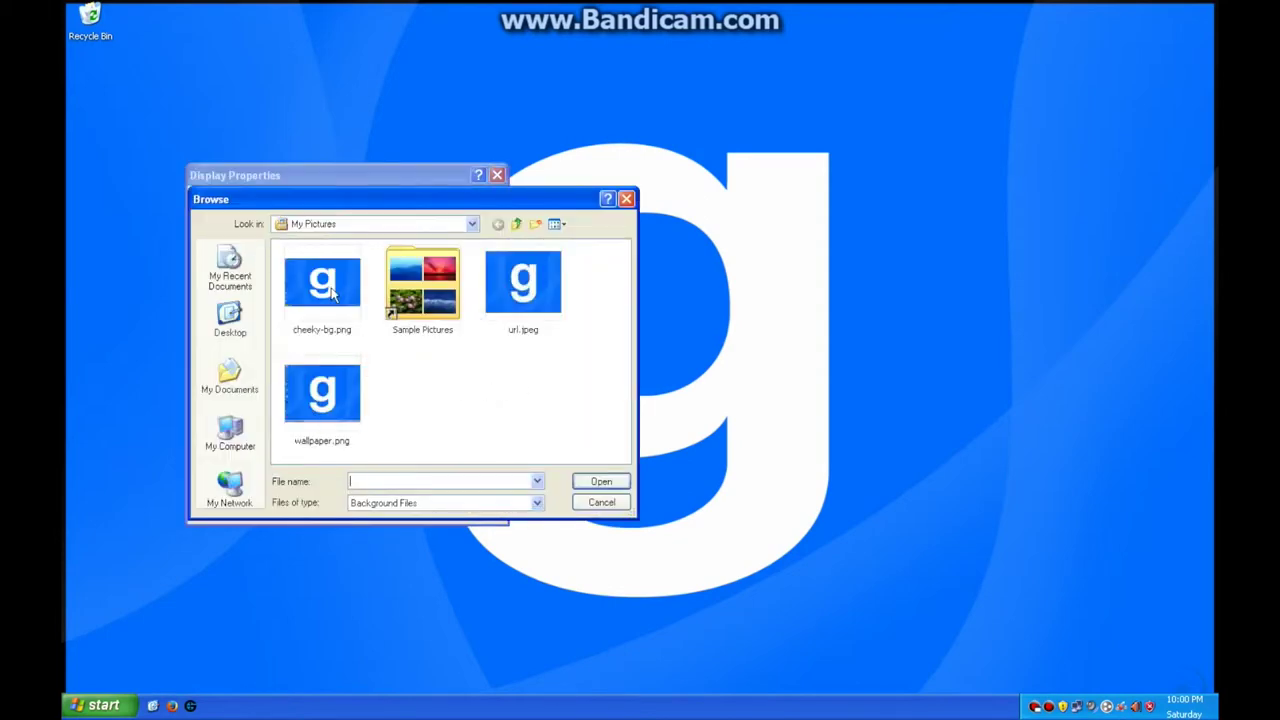
double_click(333, 290)
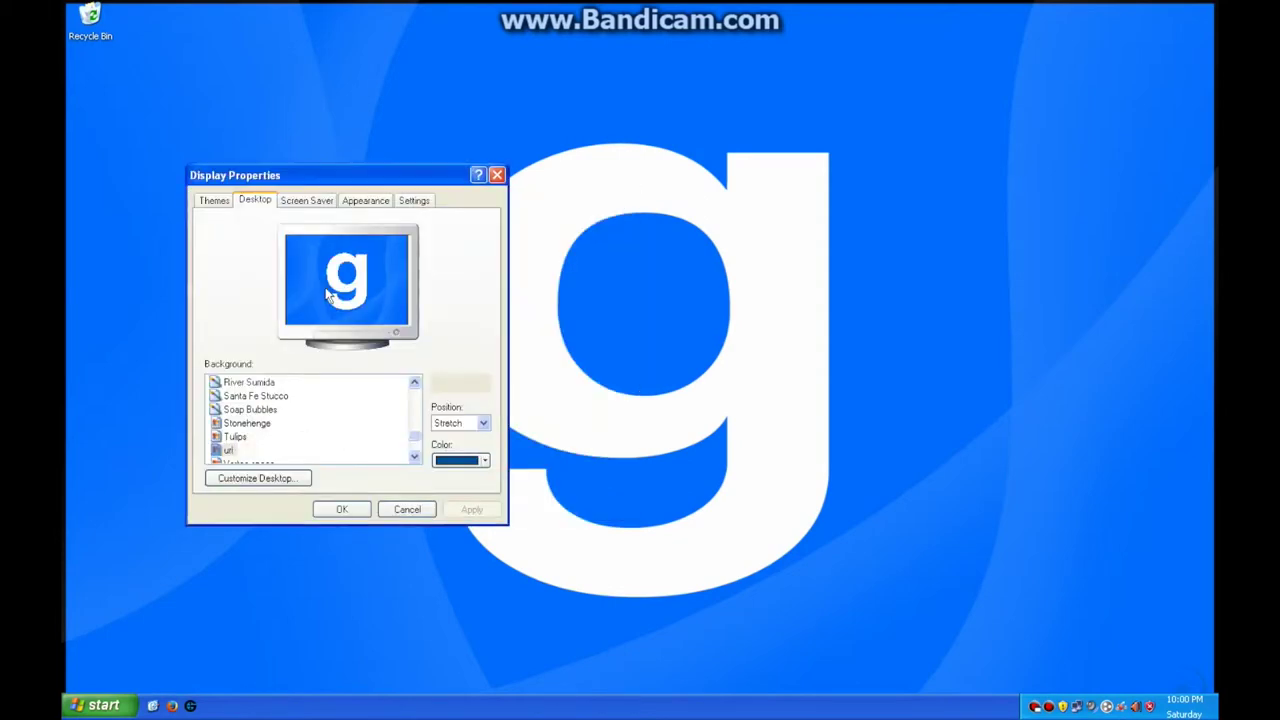
click(341, 510)
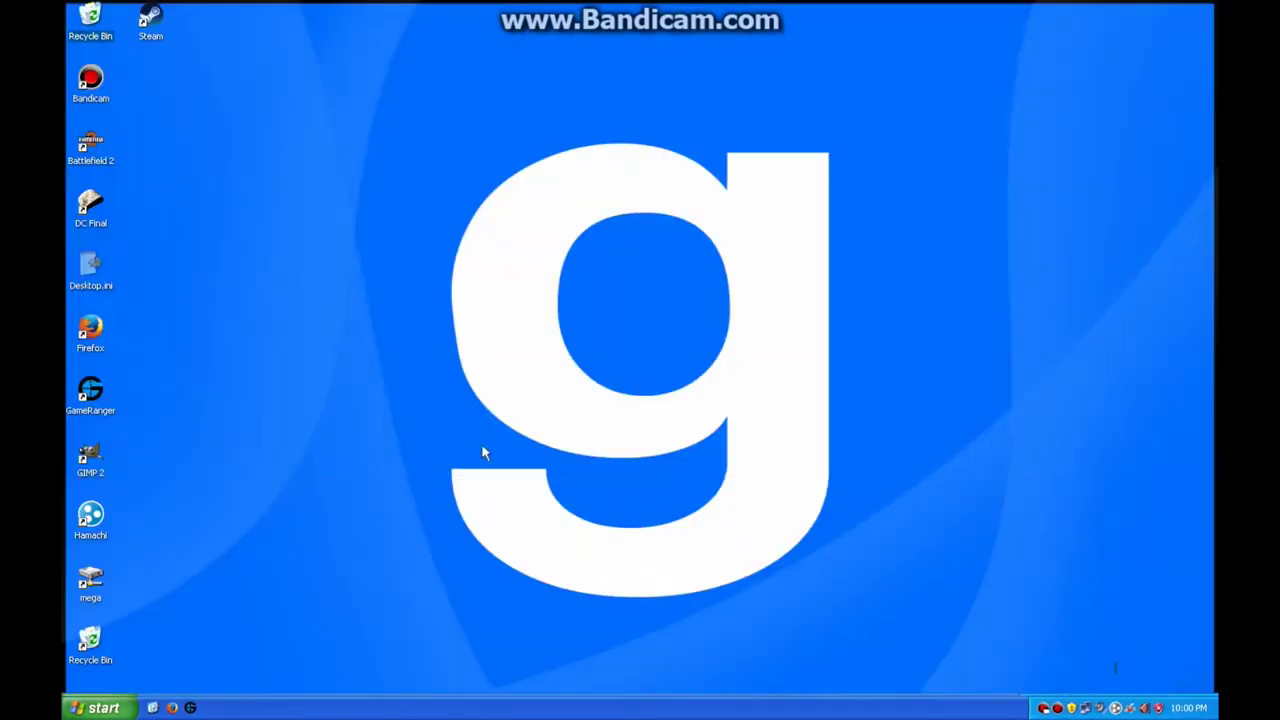